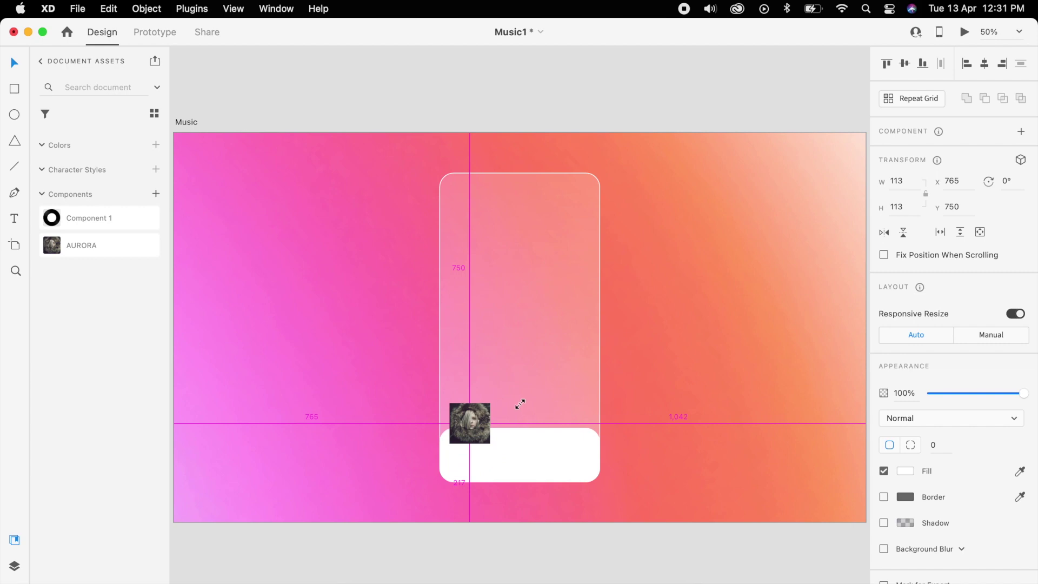
Scale the album cover to 95 by 95 within the white card and round its corners to 38
{"action": "left_click_drag", "start_coordinate": [465, 432], "coordinate": [496, 473]}
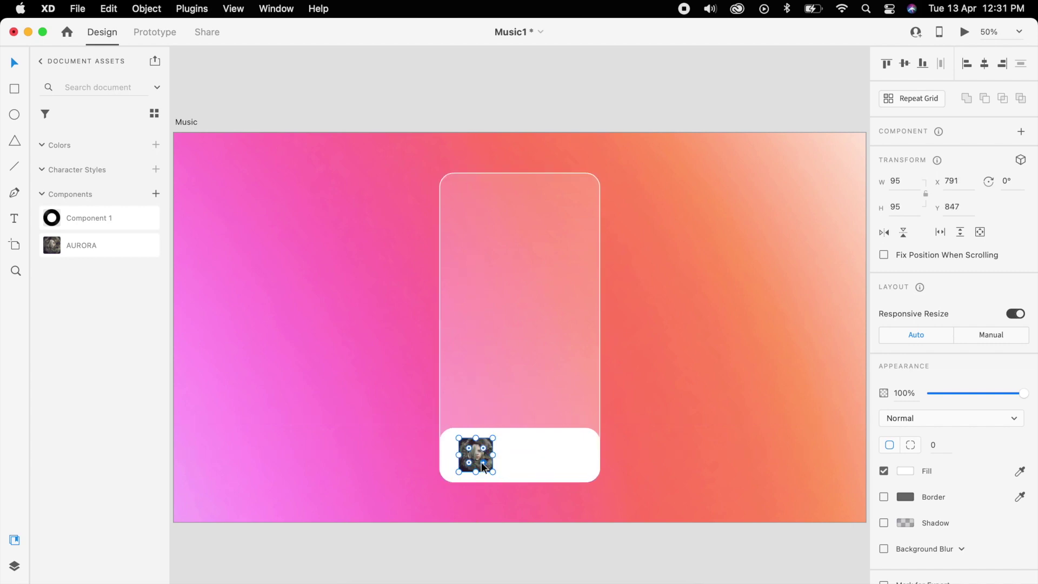
{"action": "left_click", "coordinate": [496, 465]}
{"action": "left_click_drag", "start_coordinate": [487, 459], "coordinate": [485, 459]}
Place an instance of the vinyl record Component 1 on the glass card and apply the album cover's appearance to its white centre circle
{"action": "left_click_drag", "start_coordinate": [51, 217], "coordinate": [457, 281]}
{"action": "left_click", "coordinate": [478, 458]}
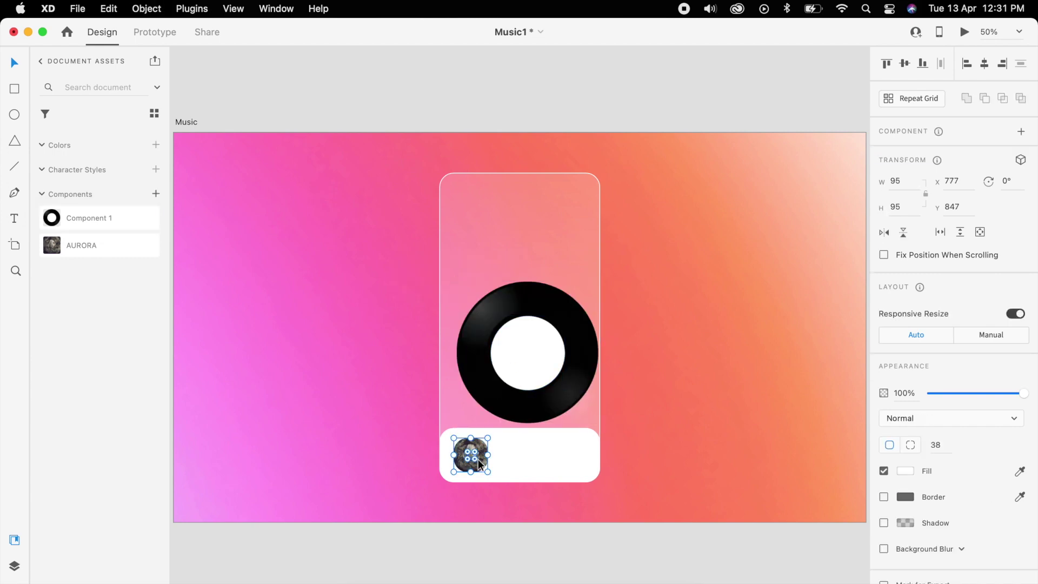
{"action": "right_click", "coordinate": [478, 459]}
{"action": "left_click", "coordinate": [513, 299]}
{"action": "left_click", "coordinate": [529, 342]}
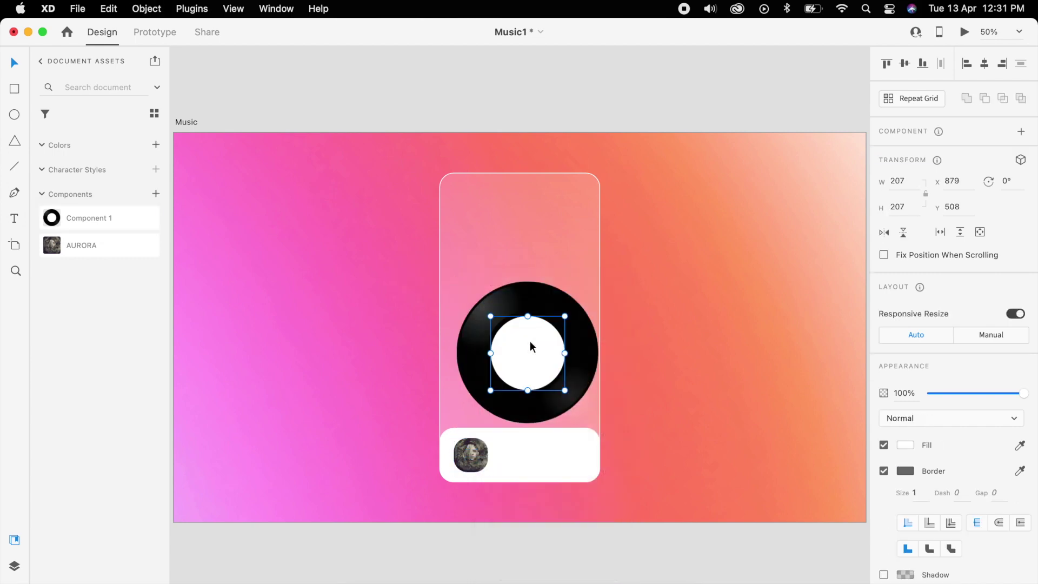
{"action": "right_click", "coordinate": [530, 340]}
{"action": "left_click", "coordinate": [587, 355]}
Scale the vinyl record with its centre image down to 73 by 73, overlapping the right edge of the album cover
{"action": "left_click", "coordinate": [584, 352]}
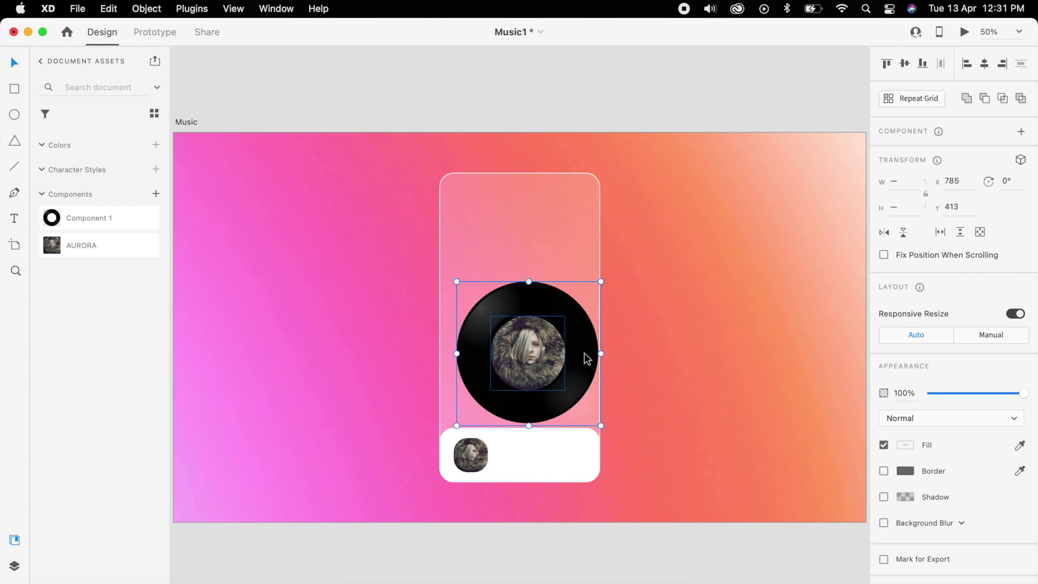
{"action": "left_click_drag", "start_coordinate": [601, 281], "coordinate": [489, 456]}
{"action": "left_click_drag", "start_coordinate": [380, 413], "coordinate": [529, 505]}
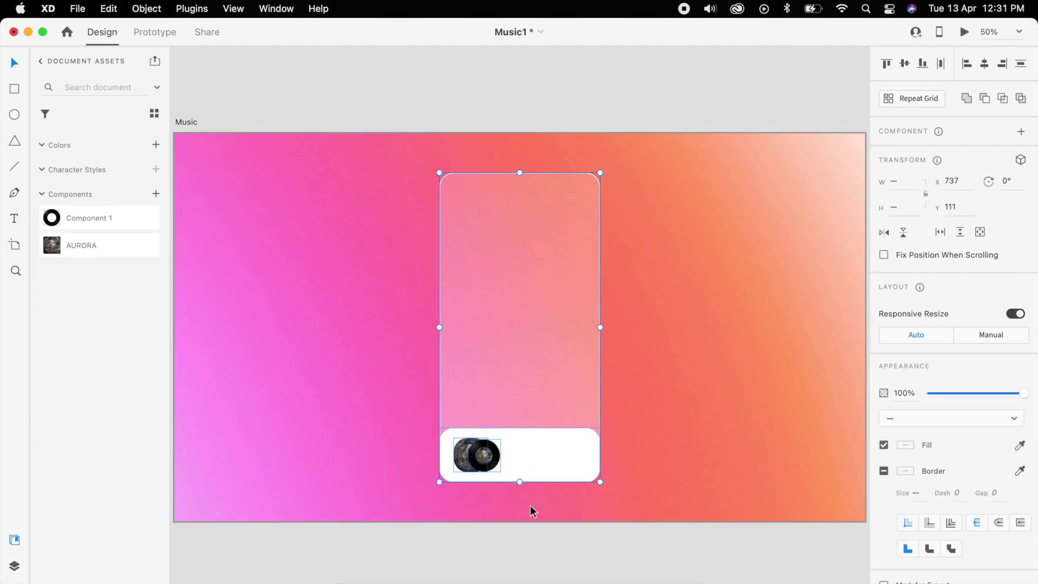
{"action": "key", "text": "super+3"}
{"action": "left_click", "coordinate": [549, 484]}
{"action": "scroll", "coordinate": [546, 508], "scroll_direction": "down", "scroll_amount": 3}
{"action": "mouse_move", "coordinate": [480, 429]}
{"action": "left_mouse_down"}
{"action": "mouse_move", "coordinate": [493, 399]}
{"action": "mouse_move", "coordinate": [472, 425]}
{"action": "left_mouse_up"}
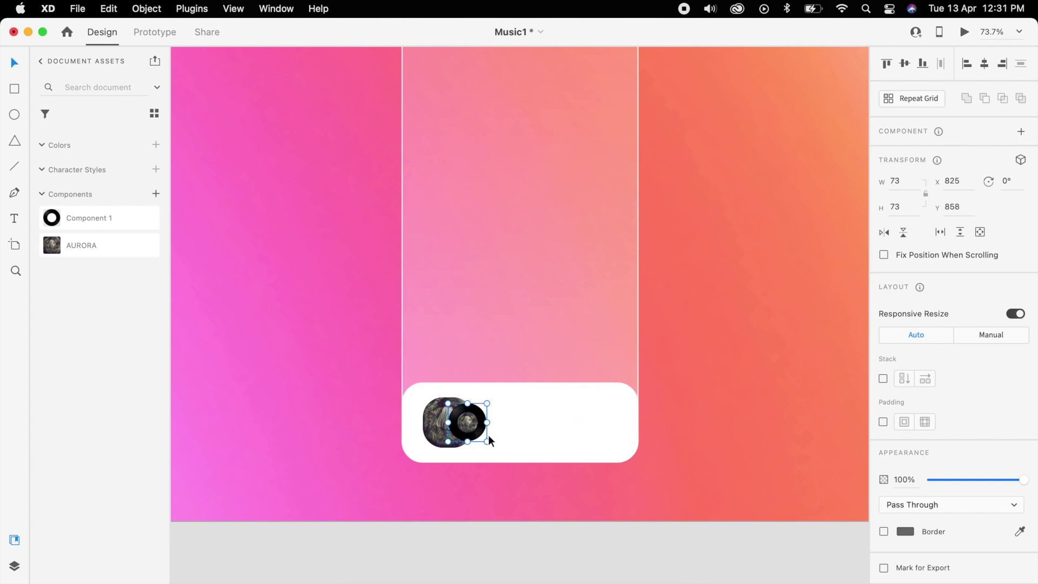
Rotate the small vinyl record 180° around the X axis using 3D transforms
{"action": "left_click", "coordinate": [1020, 160]}
{"action": "left_click", "coordinate": [1009, 187]}
{"action": "type", "text": "180"}
{"action": "key", "text": "Return"}
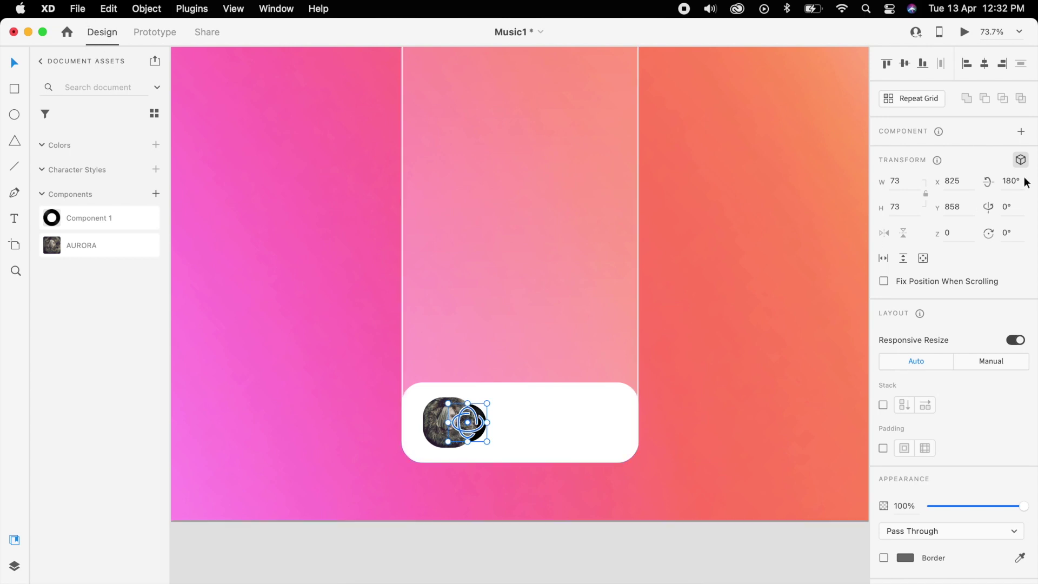
{"action": "left_click", "coordinate": [1020, 160]}
{"action": "left_click", "coordinate": [804, 280]}
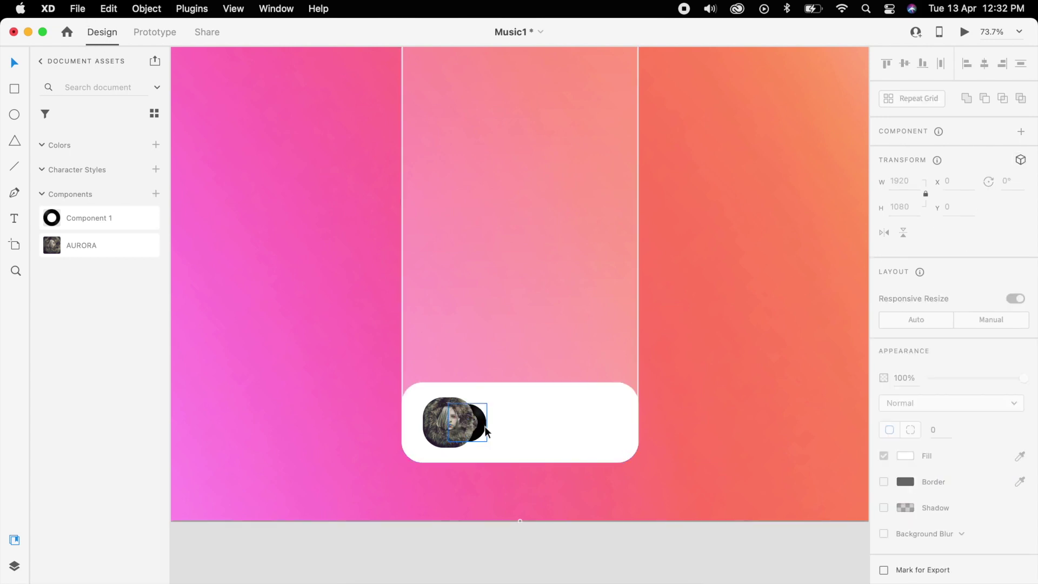
Nudge the small vinyl record 7 px left to X 818
{"action": "left_click", "coordinate": [486, 429]}
{"action": "key", "text": "Left"}
{"action": "key", "text": "Left"}
{"action": "key", "text": "Left"}
{"action": "key", "text": "Left"}
{"action": "key", "text": "Left"}
{"action": "key", "text": "Left"}
{"action": "key", "text": "Left"}
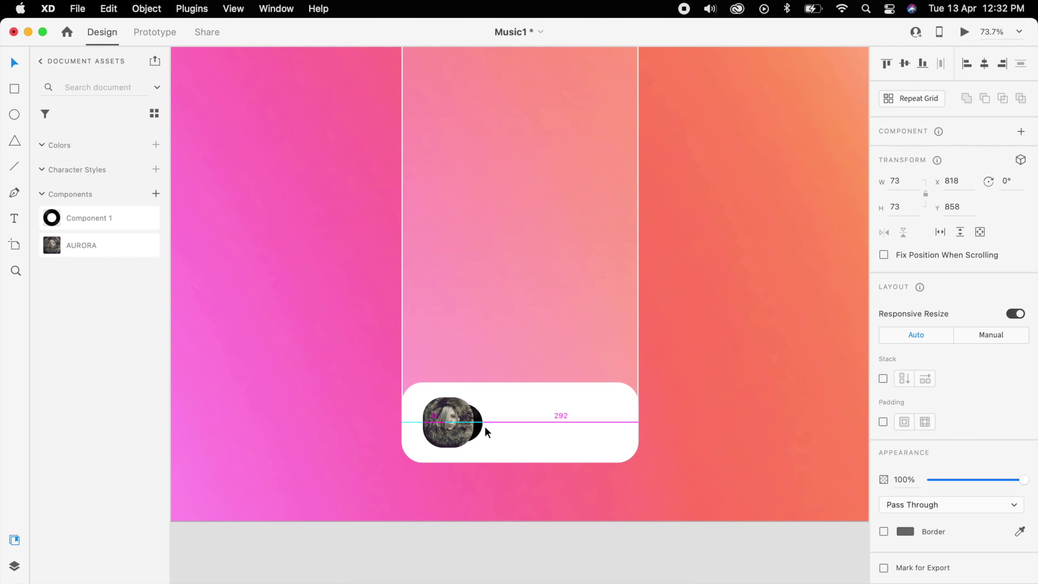
Add the text "Runaway" to the white card, to the right of the album cover
{"action": "key", "text": "t"}
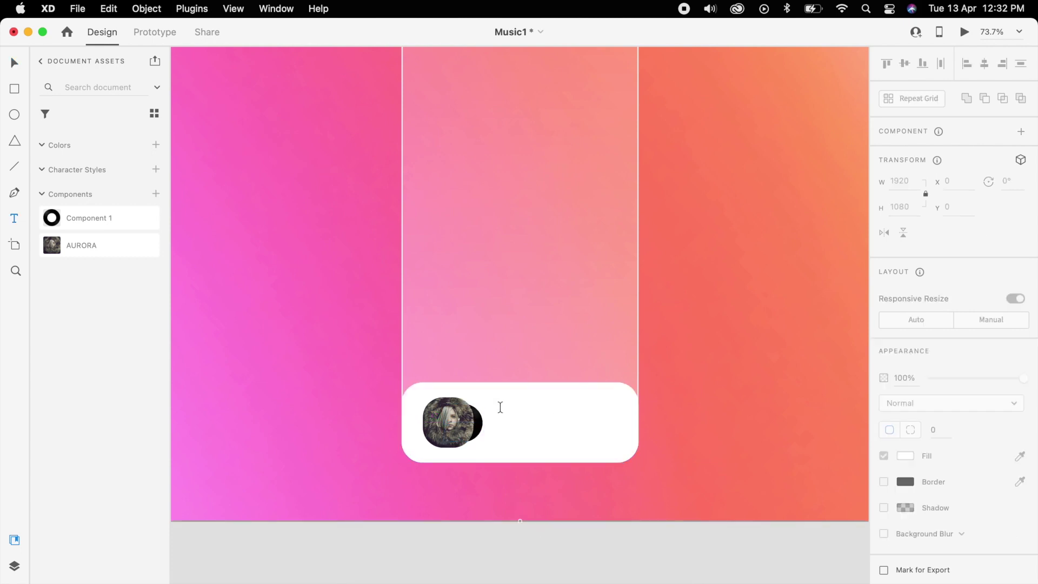
{"action": "left_click", "coordinate": [500, 409]}
{"action": "type", "text": "r"}
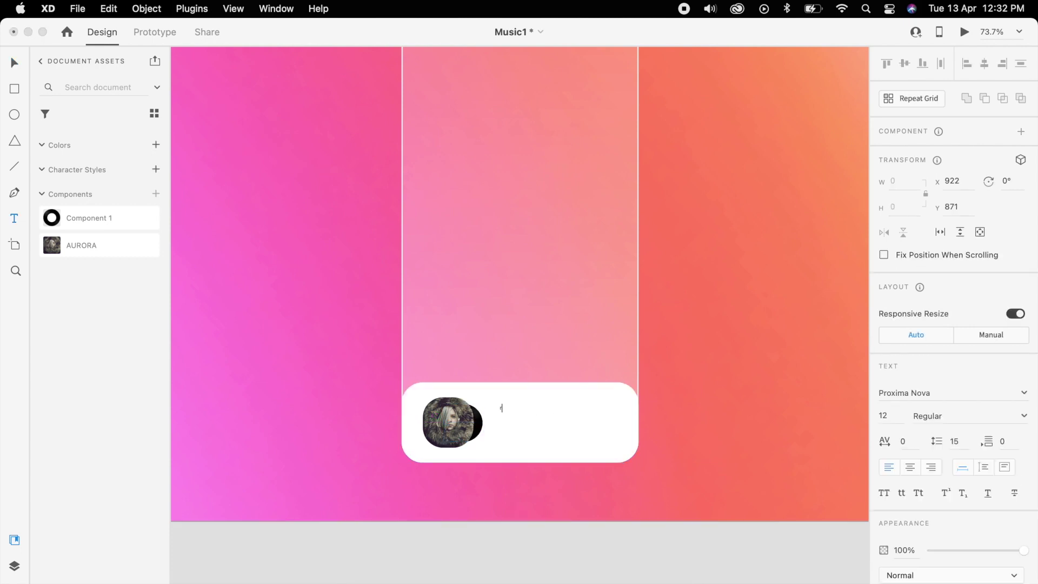
{"action": "type", "text": "unaway"}
Format the "Runaway" text with font size 30 and Semibold weight
{"action": "left_click", "coordinate": [888, 416]}
{"action": "type", "text": "30"}
{"action": "key", "text": "Return"}
{"action": "key", "text": "Escape"}
{"action": "type", "text": "30"}
{"action": "key", "text": "Return"}
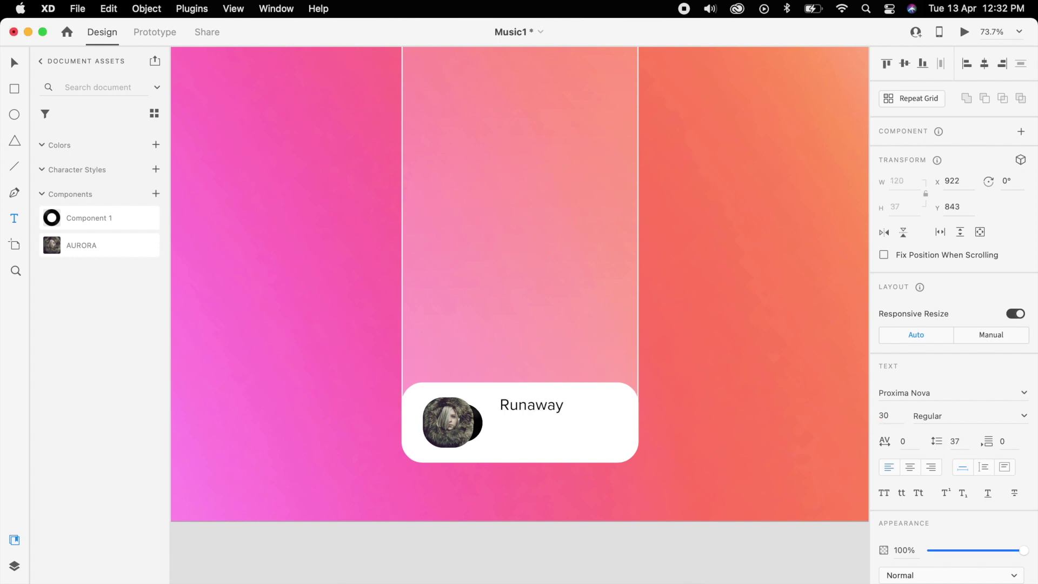
{"action": "left_click", "coordinate": [987, 422]}
{"action": "left_click", "coordinate": [930, 465]}
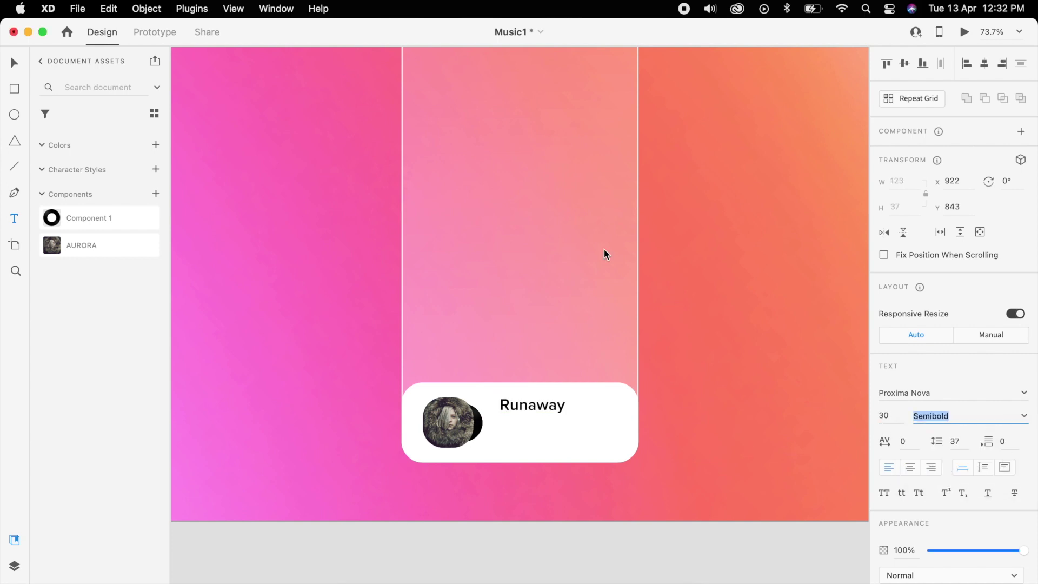
Duplicate the "Runaway" title directly beneath itself and change the copy's text to "Aurora"
{"action": "left_click", "coordinate": [15, 63]}
{"action": "left_click_drag", "start_coordinate": [547, 404], "coordinate": [548, 432]}
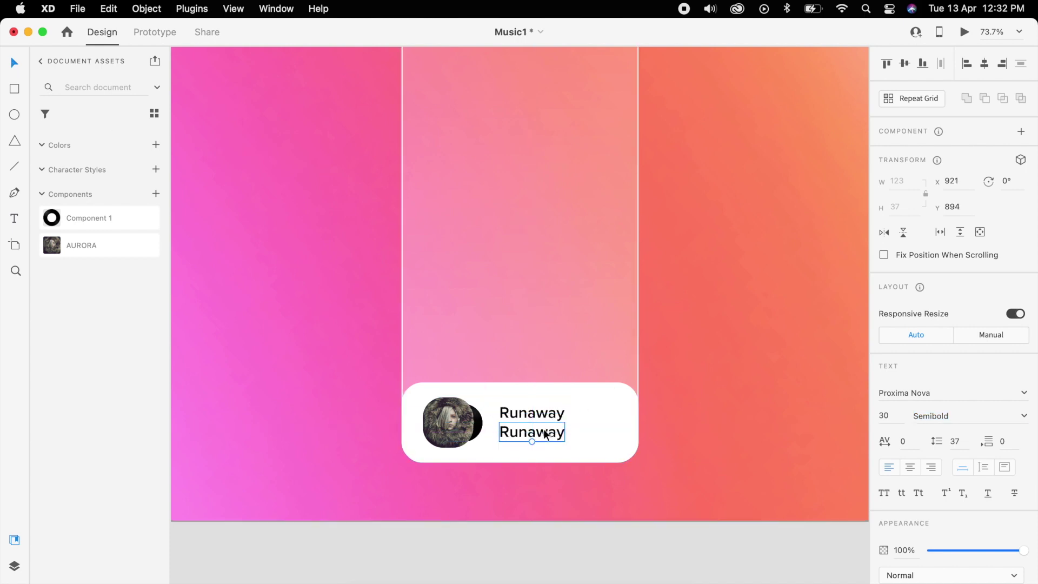
{"action": "double_click", "coordinate": [546, 430]}
{"action": "type", "text": "aur"}
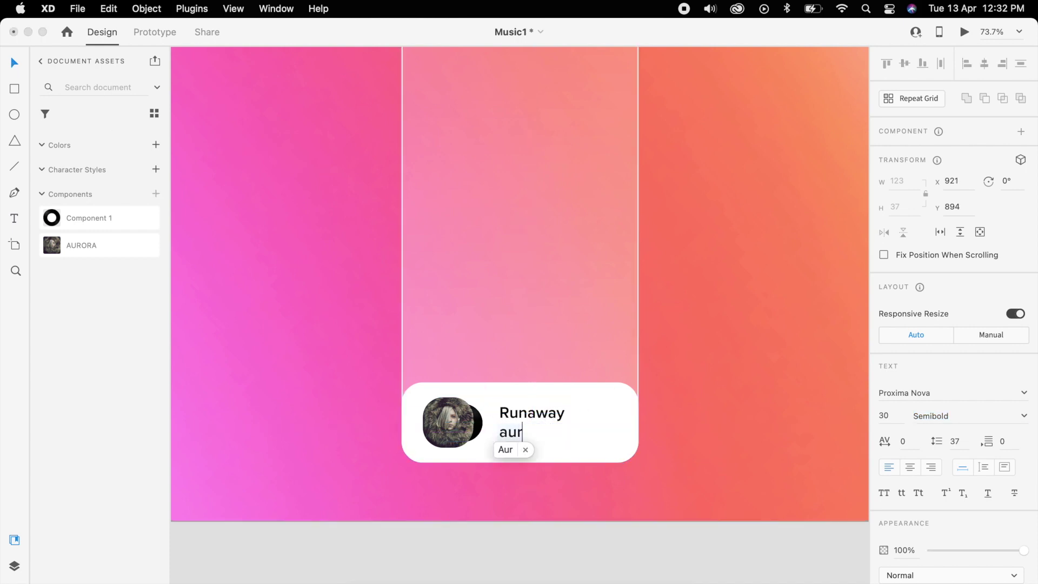
{"action": "type", "text": "ora"}
{"action": "key", "text": "Escape"}
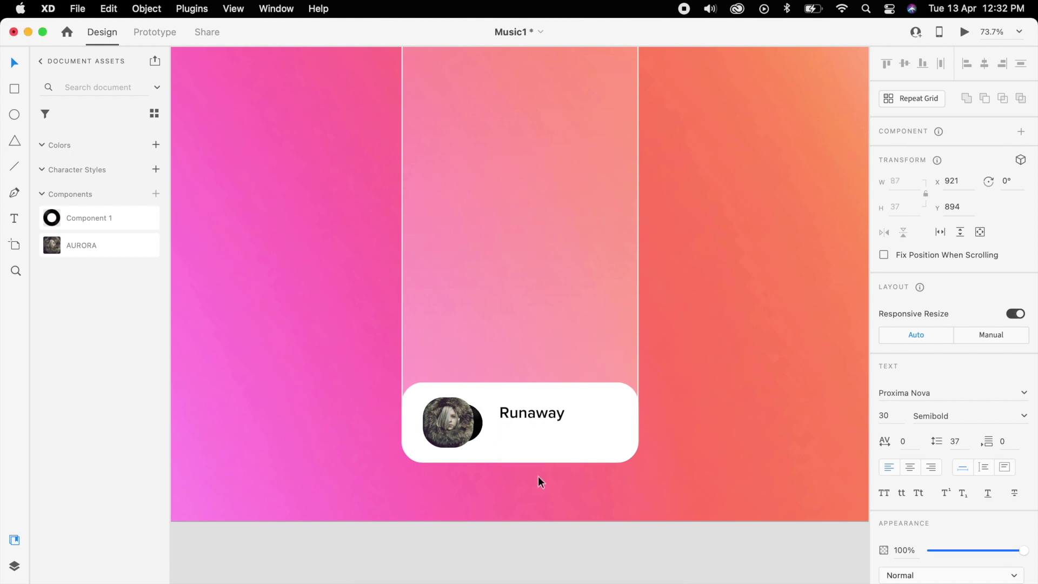
Format the "Aurora" text with Light weight and font size 20
{"action": "left_click", "coordinate": [1024, 418]}
{"action": "left_click", "coordinate": [925, 455]}
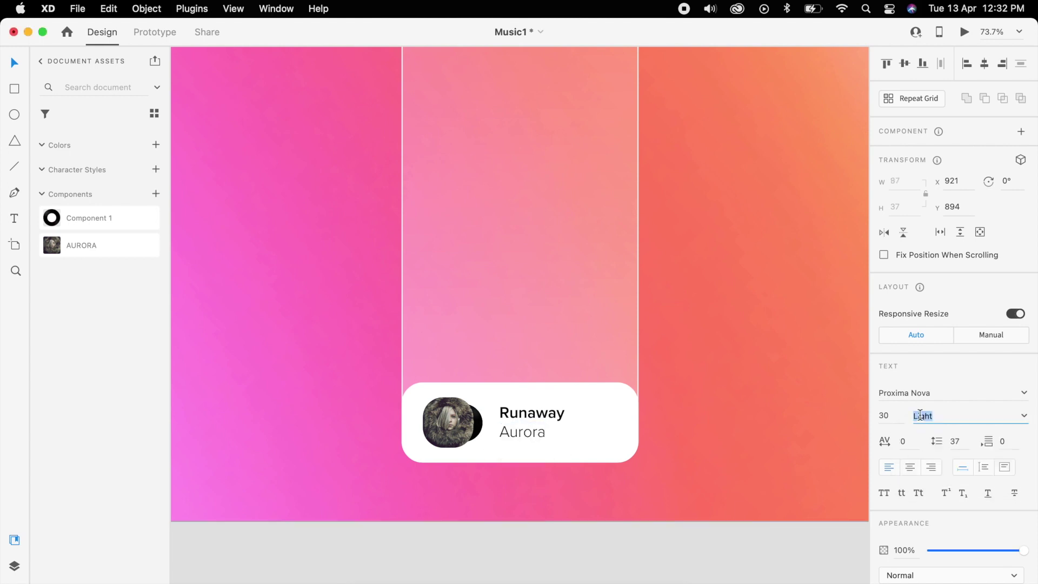
{"action": "left_click", "coordinate": [898, 417]}
{"action": "key", "text": "Return"}
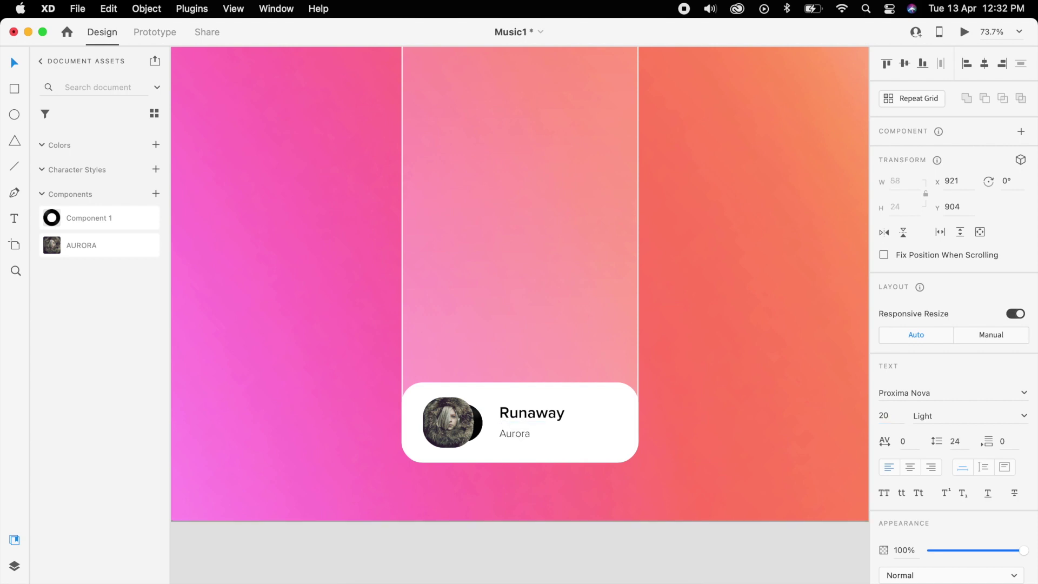
Move "Aurora" closer beneath "Runaway" and centre both texts together vertically in the white card
{"action": "left_click", "coordinate": [519, 433]}
{"action": "left_click_drag", "start_coordinate": [519, 434], "coordinate": [518, 431]}
{"action": "left_click", "coordinate": [521, 414], "text": "shift"}
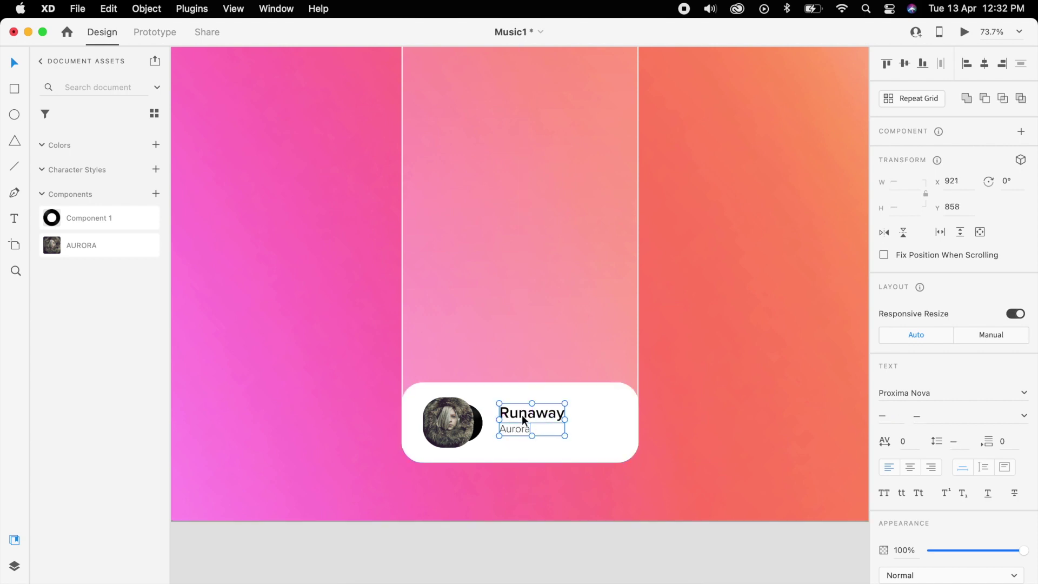
{"action": "left_click", "coordinate": [617, 401], "text": "shift"}
{"action": "left_click", "coordinate": [904, 63]}
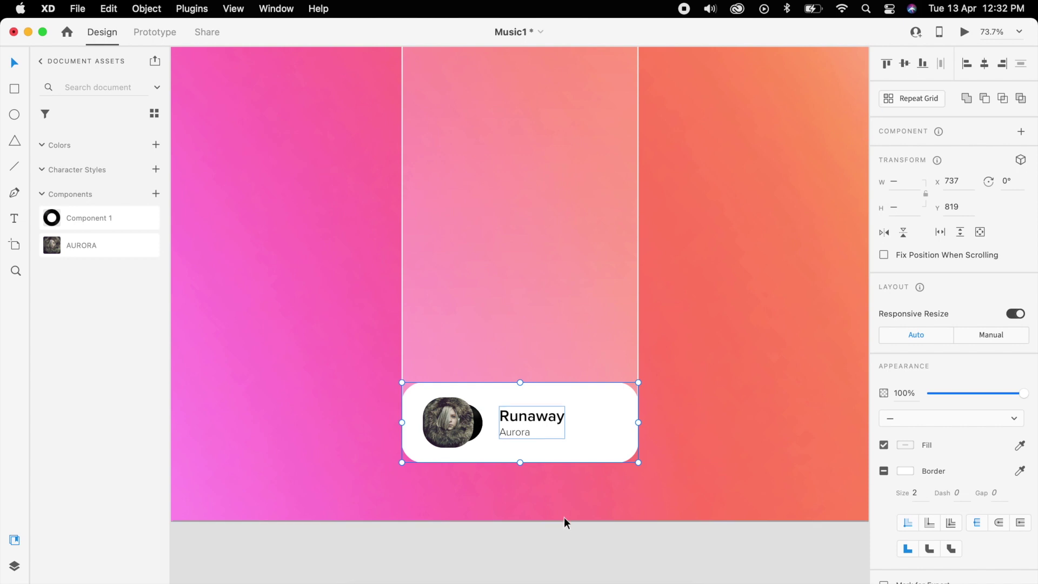
{"action": "left_click", "coordinate": [558, 532]}
{"action": "left_click", "coordinate": [543, 427]}
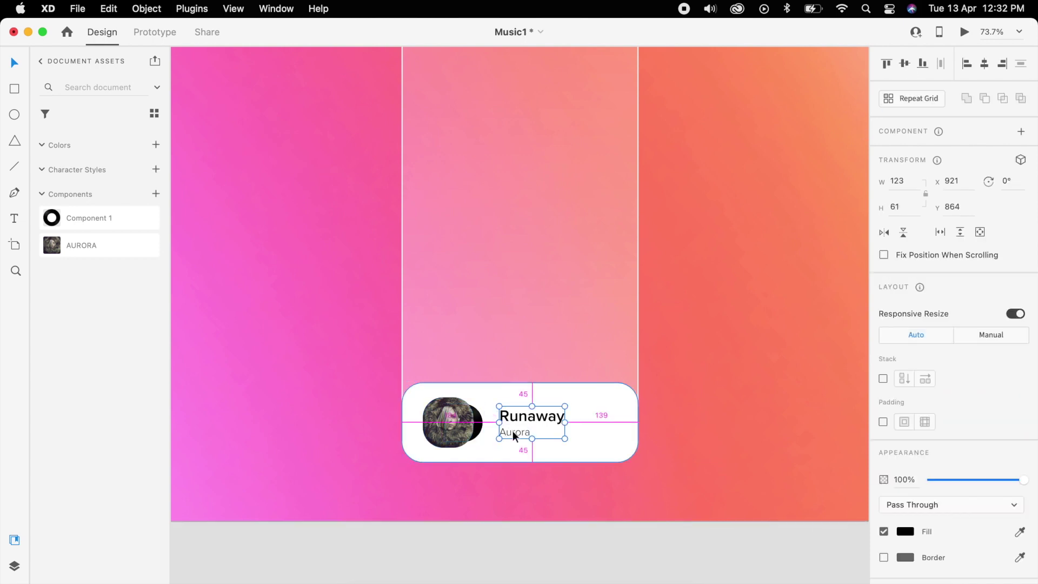
Draw a triangle of about 30 by 26 at the white card's right side and set its corner radius to 4
{"action": "left_click", "coordinate": [15, 141]}
{"action": "left_click_drag", "start_coordinate": [586, 411], "coordinate": [609, 429]}
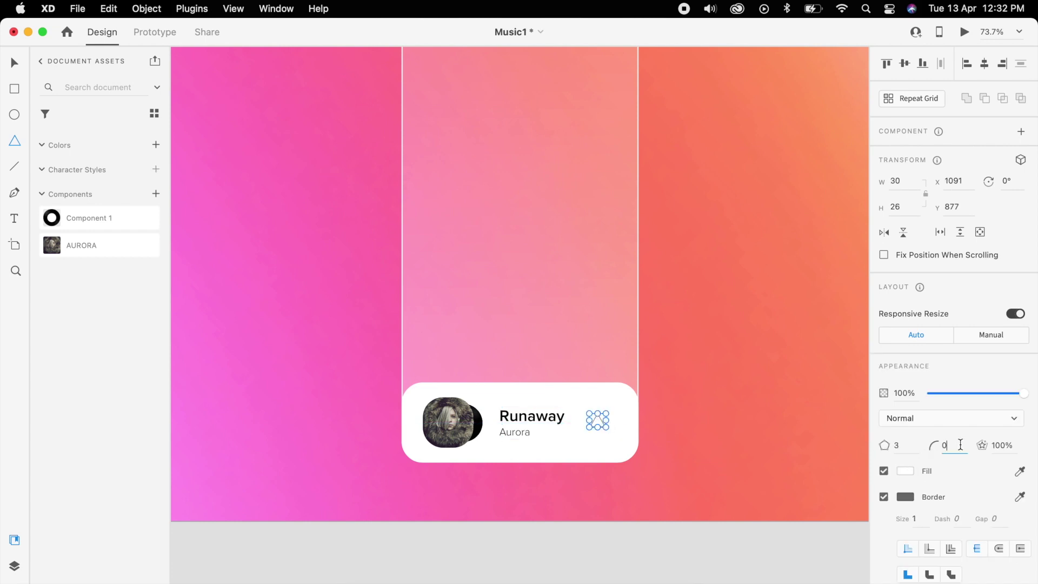
{"action": "type", "text": "3"}
{"action": "key", "text": "Return"}
Rotate the triangle 90° to form a play icon and align it with the vertical centre of the white card
{"action": "left_click", "coordinate": [1005, 182]}
{"action": "key", "text": "Return"}
{"action": "key", "text": "v"}
{"action": "left_click_drag", "start_coordinate": [598, 420], "coordinate": [605, 424]}
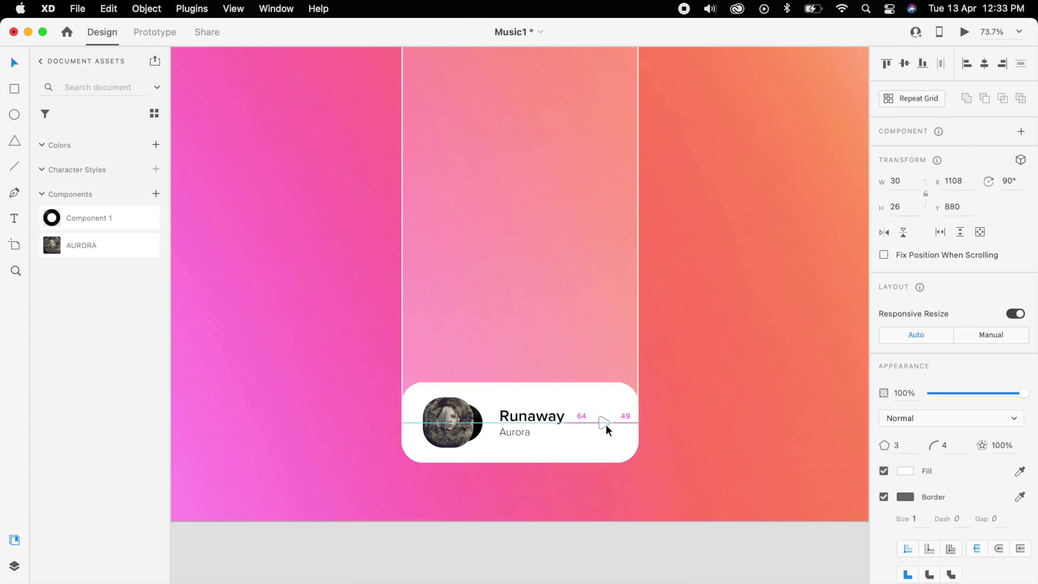
Draw a 61 by 61 circle around the play triangle with a border colour sampled from the coral background, and send it behind the triangle
{"action": "left_click", "coordinate": [14, 114]}
{"action": "left_click_drag", "start_coordinate": [588, 406], "coordinate": [621, 439]}
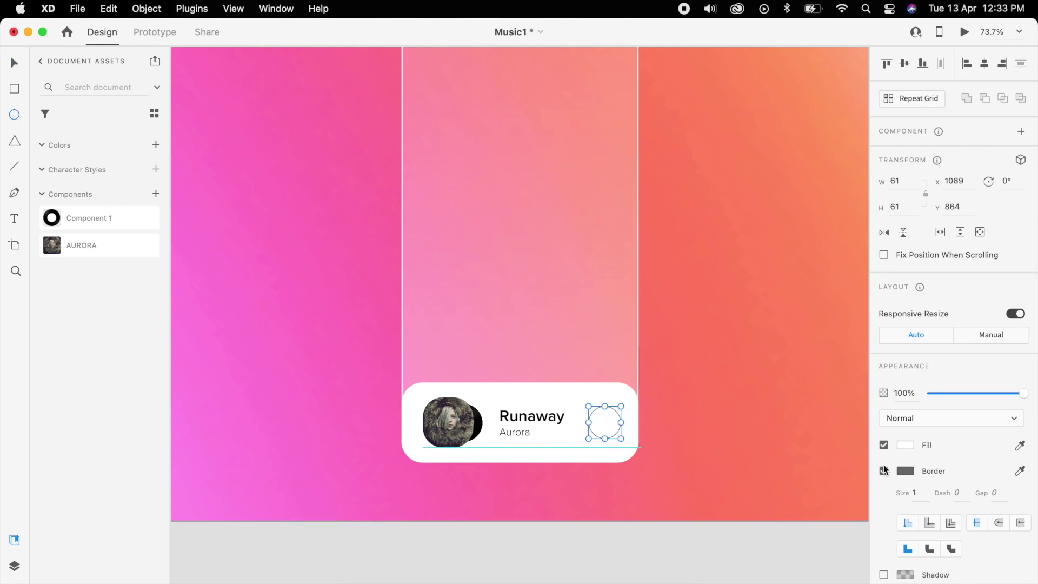
{"action": "left_click", "coordinate": [775, 457]}
{"action": "left_click", "coordinate": [14, 63]}
{"action": "key", "text": "super+shift+bracketleft"}
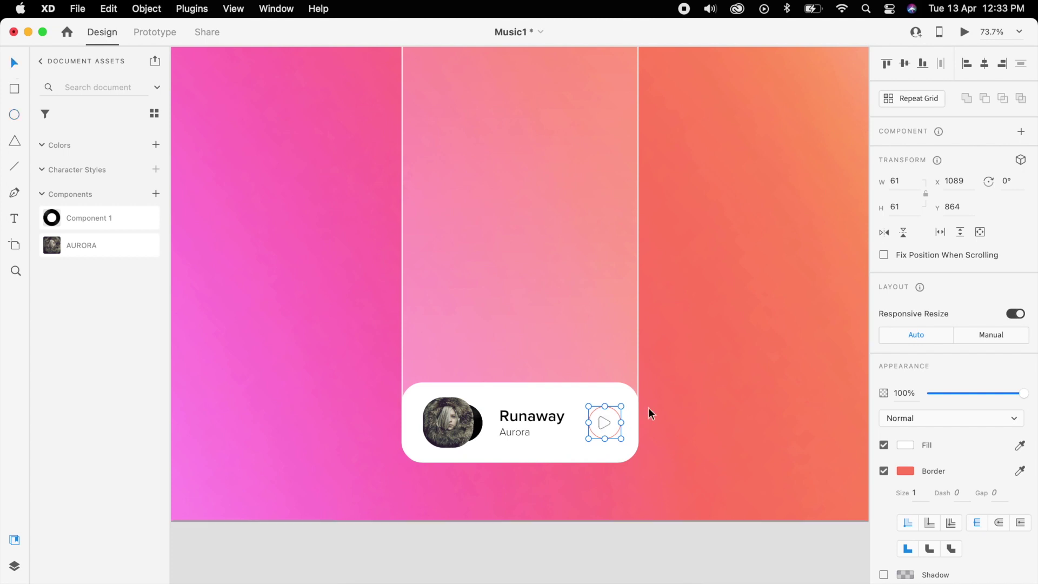
Remove the play triangle's border and fill it with the coral colour sampled from the background
{"action": "left_click", "coordinate": [603, 427]}
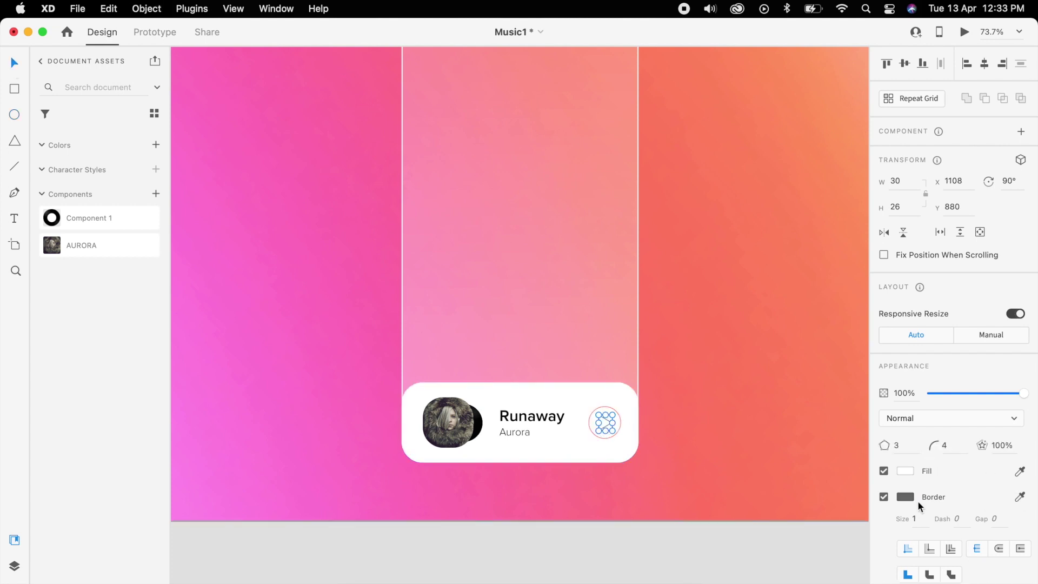
{"action": "left_click", "coordinate": [920, 499]}
{"action": "left_click", "coordinate": [1020, 471]}
{"action": "left_click", "coordinate": [627, 428]}
{"action": "left_click", "coordinate": [684, 436]}
Nudge the play triangle 3 px to the right inside its circle
{"action": "left_click", "coordinate": [605, 431]}
{"action": "key", "text": "Right"}
{"action": "key", "text": "Right"}
{"action": "key", "text": "Right"}
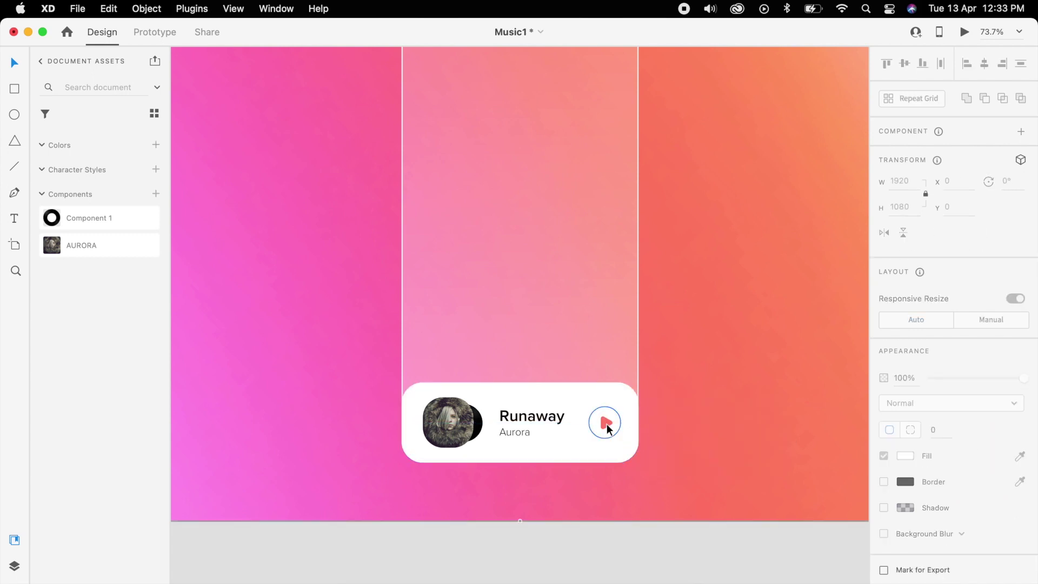
Group the play triangle with its circle and move the group left to X 1082
{"action": "left_click", "coordinate": [603, 438], "text": "shift"}
{"action": "key", "text": "cmd+g"}
{"action": "left_click_drag", "start_coordinate": [602, 424], "coordinate": [598, 424]}
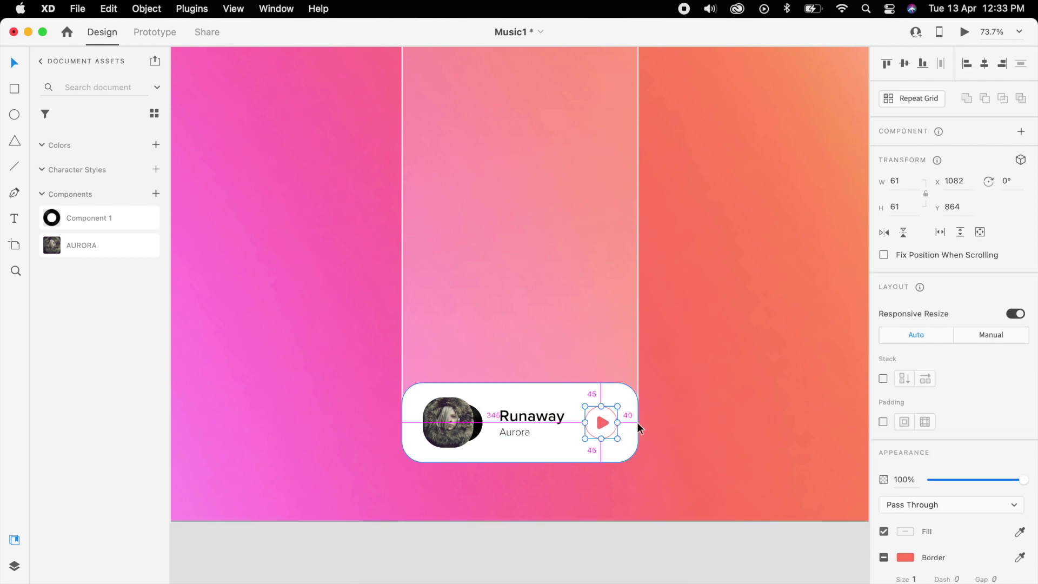
{"action": "key", "text": "Escape"}
Duplicate the Music artboard
{"action": "key", "text": "super+0"}
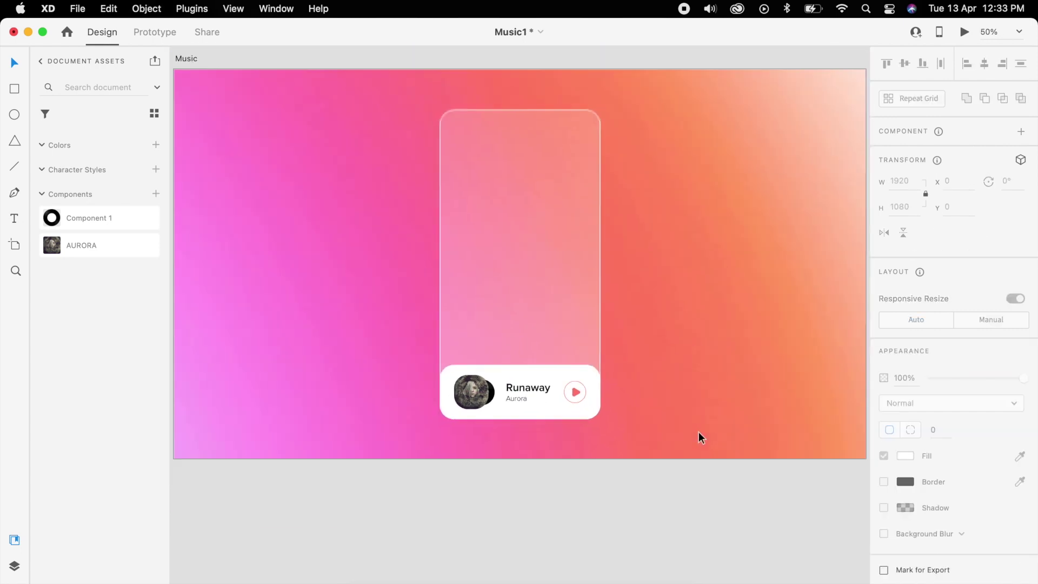
{"action": "left_click", "coordinate": [304, 146]}
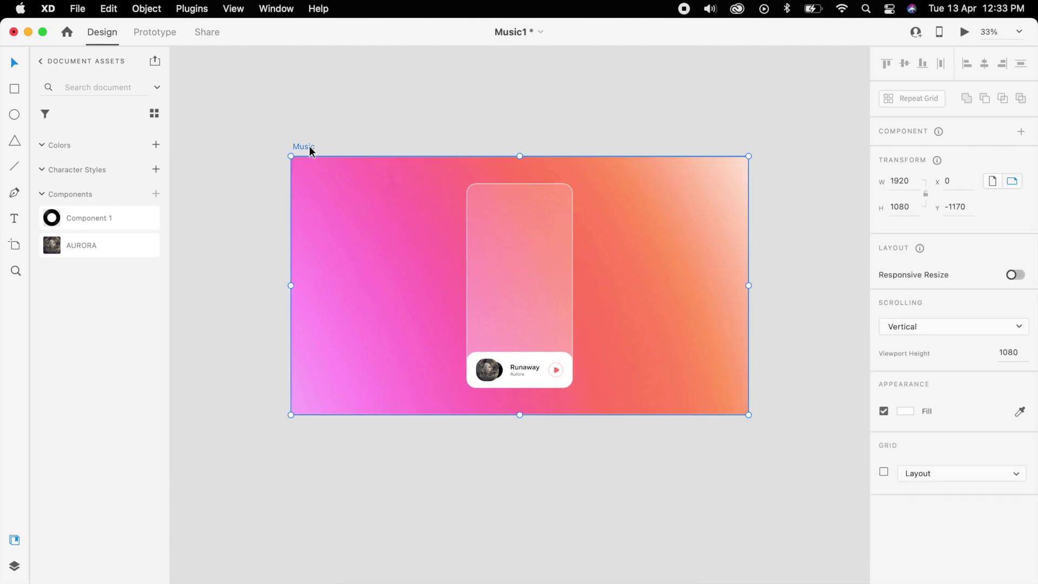
{"action": "key", "text": "super+d"}
{"action": "key", "text": "Escape"}
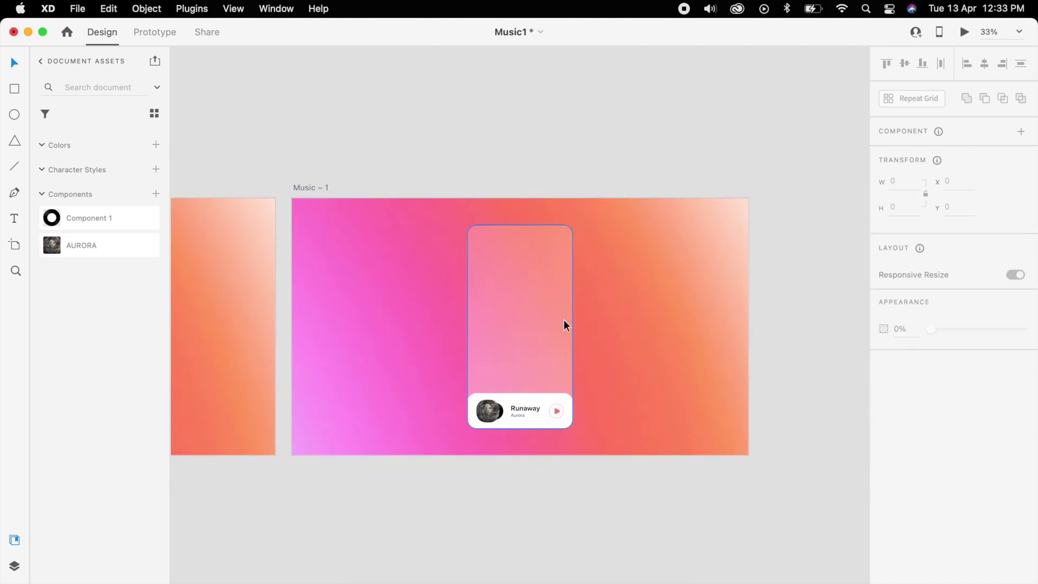
Delete the rounded album cover from the white card on the Music – 1 artboard
{"action": "scroll", "coordinate": [537, 342], "scroll_direction": "up", "scroll_amount": 5}
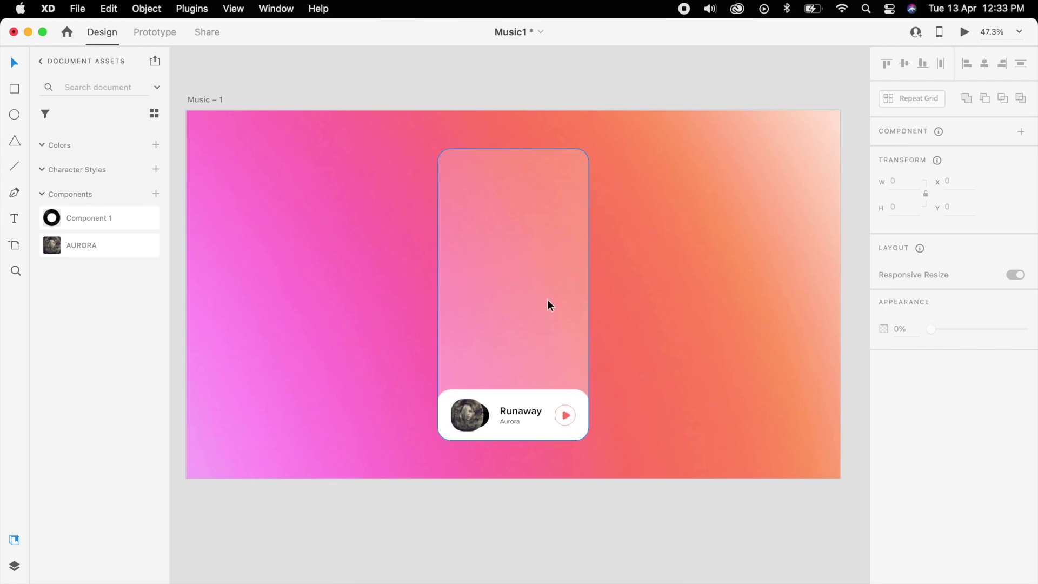
{"action": "scroll", "coordinate": [547, 299], "scroll_direction": "up", "scroll_amount": 1}
{"action": "left_click", "coordinate": [460, 423]}
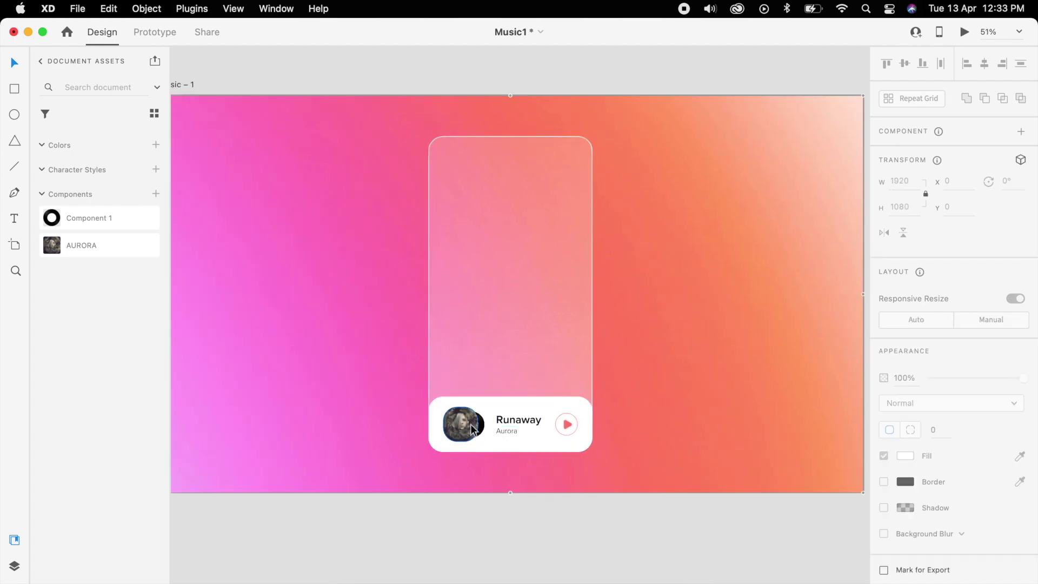
{"action": "left_click", "coordinate": [594, 502]}
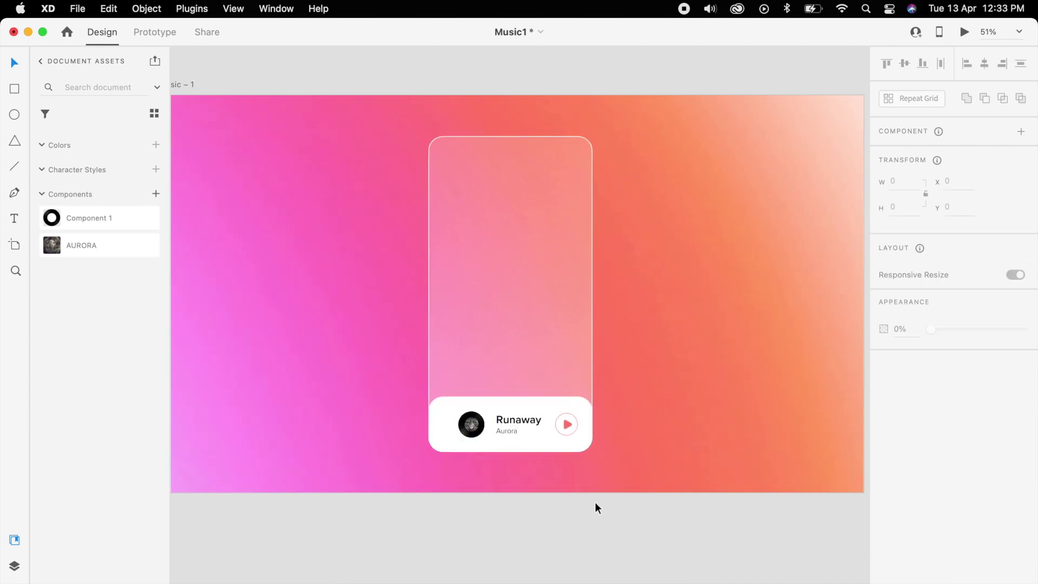
Enlarge the vinyl record to 321 by 321 in the glass card's upper half and set its 3D X rotation to 0°
{"action": "left_click", "coordinate": [481, 430]}
{"action": "left_click_drag", "start_coordinate": [481, 430], "coordinate": [570, 299]}
{"action": "left_click", "coordinate": [1021, 160]}
{"action": "left_click", "coordinate": [1015, 183]}
{"action": "type", "text": "0"}
{"action": "key", "text": "Return"}
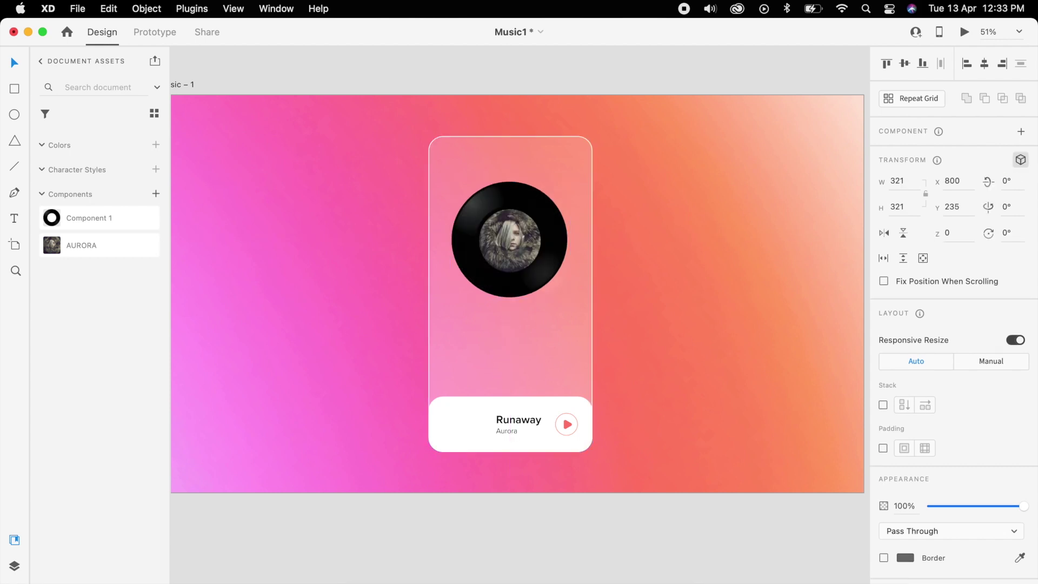
Extend the white card's top edge upward to roughly double its height, leaving its bottom edge in place
{"action": "left_click", "coordinate": [755, 323]}
{"action": "left_click_drag", "start_coordinate": [549, 268], "coordinate": [547, 270]}
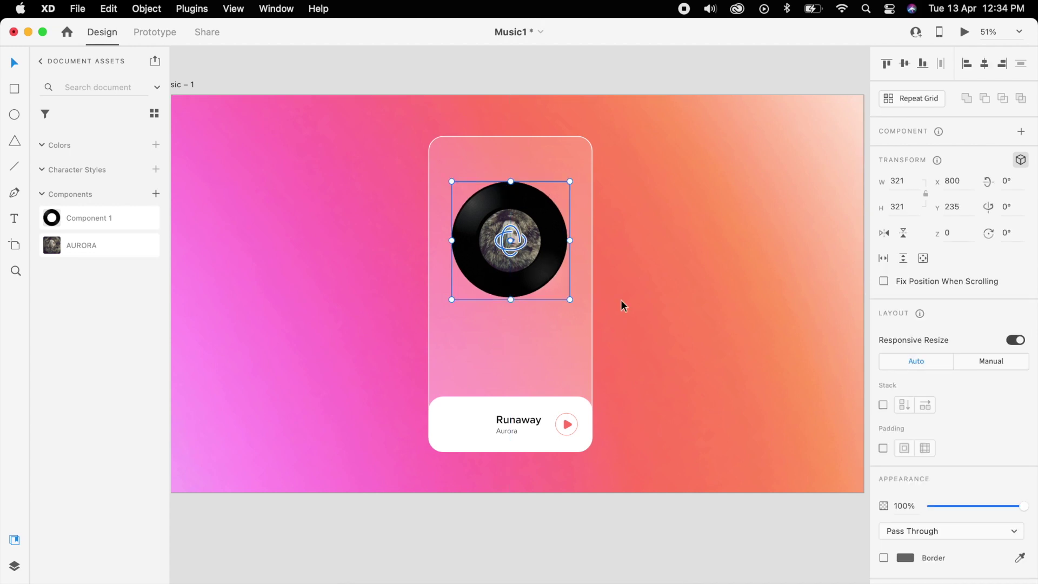
{"action": "left_click", "coordinate": [537, 400]}
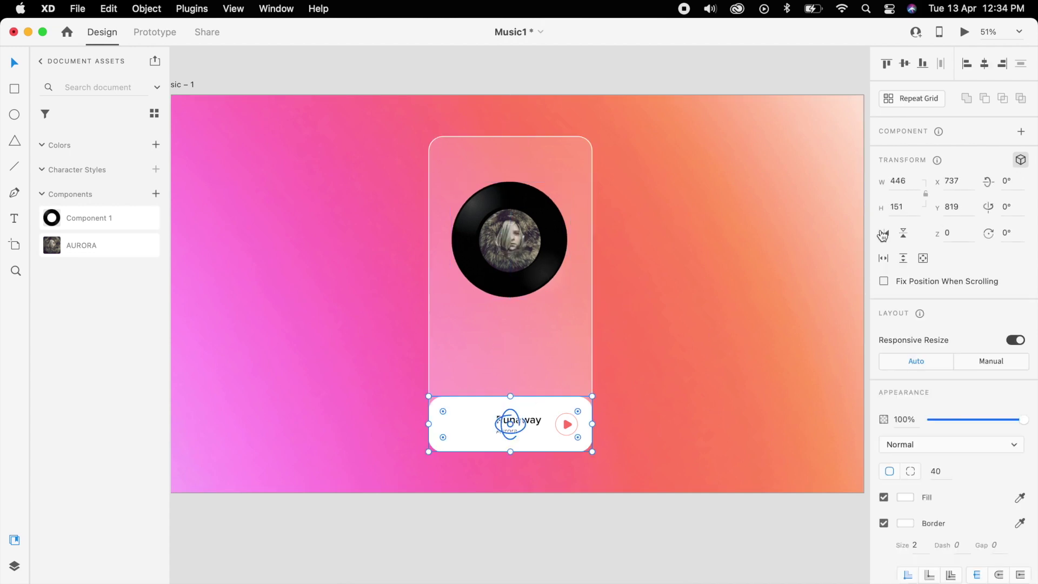
{"action": "left_click", "coordinate": [1020, 160]}
{"action": "left_click_drag", "start_coordinate": [513, 396], "coordinate": [514, 339]}
Move the Runaway and Aurora text to X 800, Y 698, aligned with the vinyl's left edge, and enlarge it
{"action": "left_click_drag", "start_coordinate": [526, 424], "coordinate": [475, 362]}
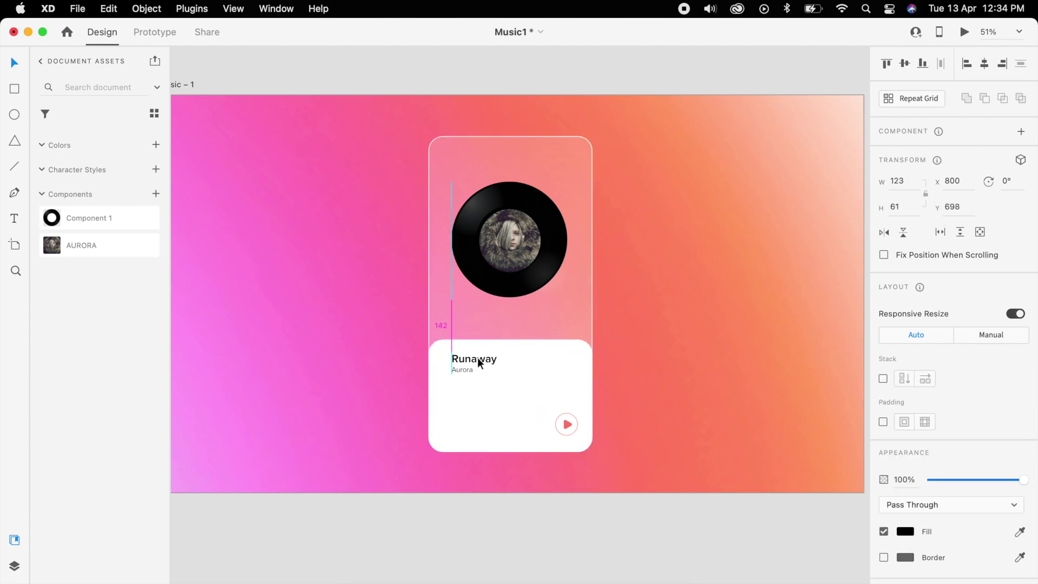
{"action": "left_click_drag", "start_coordinate": [491, 375], "coordinate": [519, 390]}
Center the play button horizontally in the white card and place a copy of it to the right at X 1041
{"action": "left_click", "coordinate": [567, 425]}
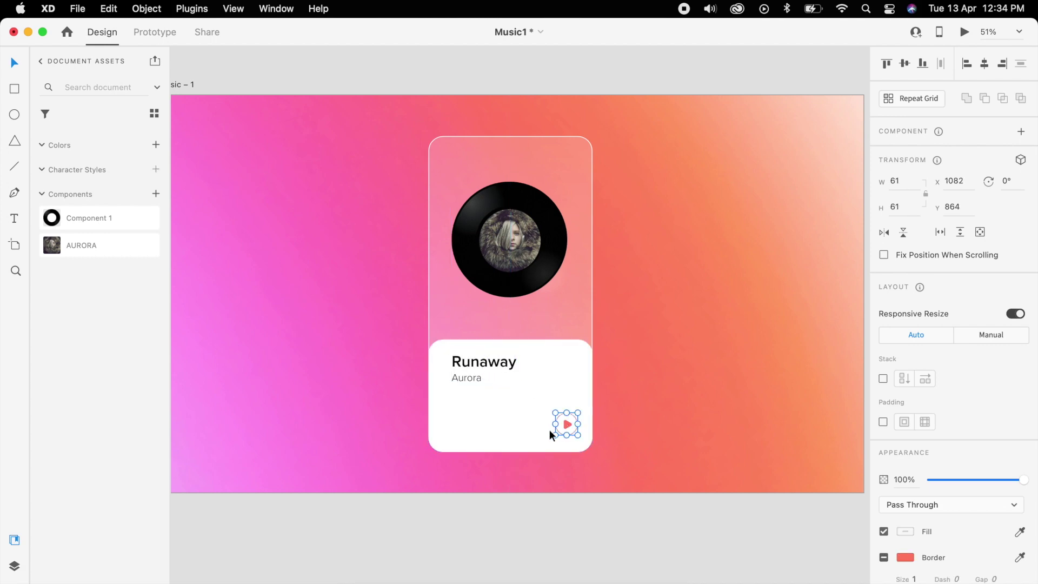
{"action": "left_click", "coordinate": [985, 63]}
{"action": "left_click", "coordinate": [551, 425]}
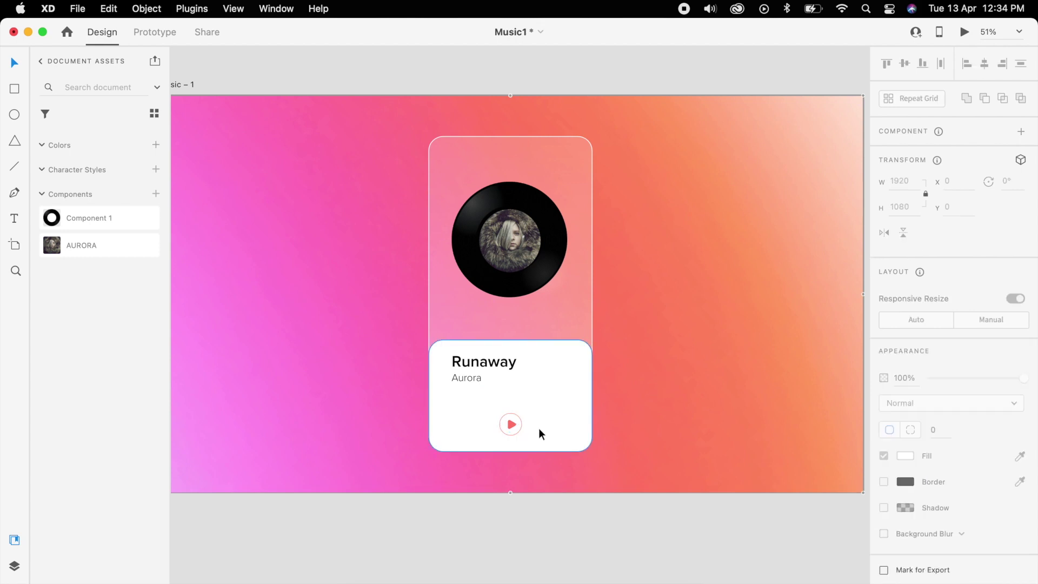
{"action": "left_click", "coordinate": [513, 427]}
{"action": "left_click_drag", "start_coordinate": [510, 425], "coordinate": [559, 423]}
{"action": "scroll", "coordinate": [560, 428], "scroll_direction": "up", "scroll_amount": 5}
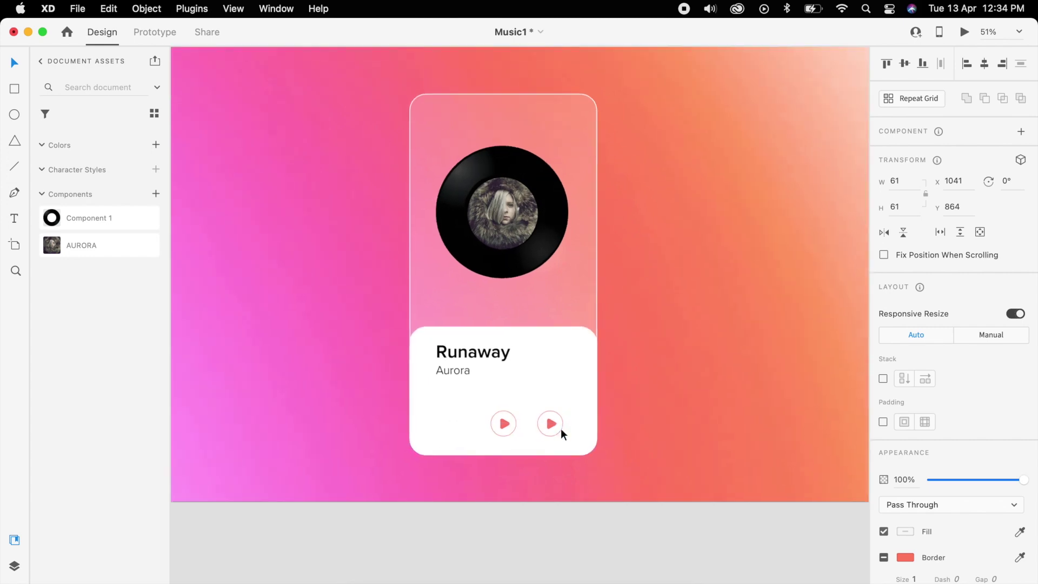
Duplicate the triangle inside the copied play button, shift the duplicate left to X 1055 and set its opacity to 20%
{"action": "double_click", "coordinate": [559, 429]}
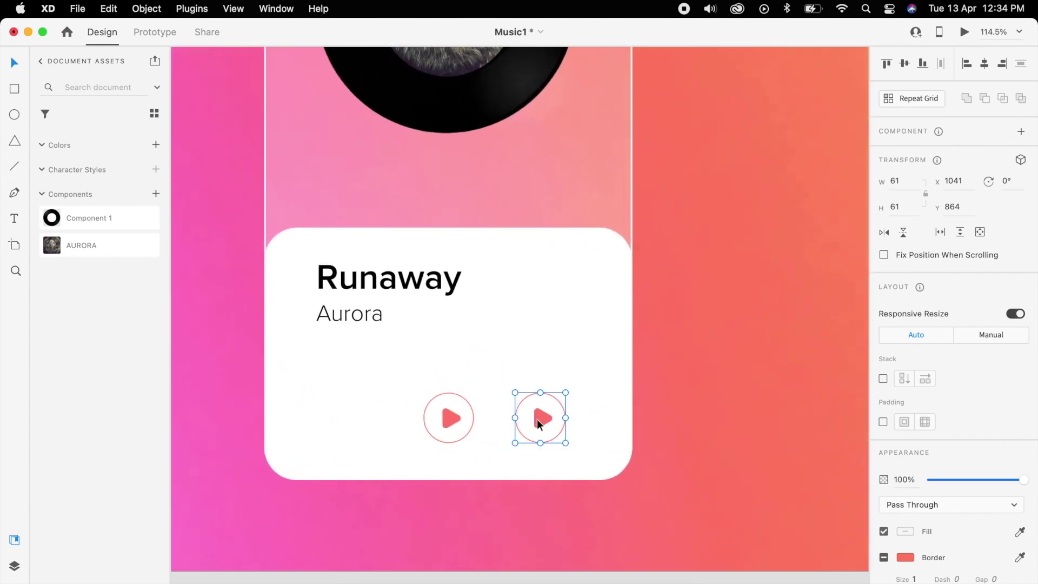
{"action": "key", "text": "Left"}
{"action": "key", "text": "Left"}
{"action": "key", "text": "Left"}
{"action": "key", "text": "Left"}
{"action": "key", "text": "Left"}
{"action": "key", "text": "Left"}
{"action": "key", "text": "Left"}
{"action": "key", "text": "Left"}
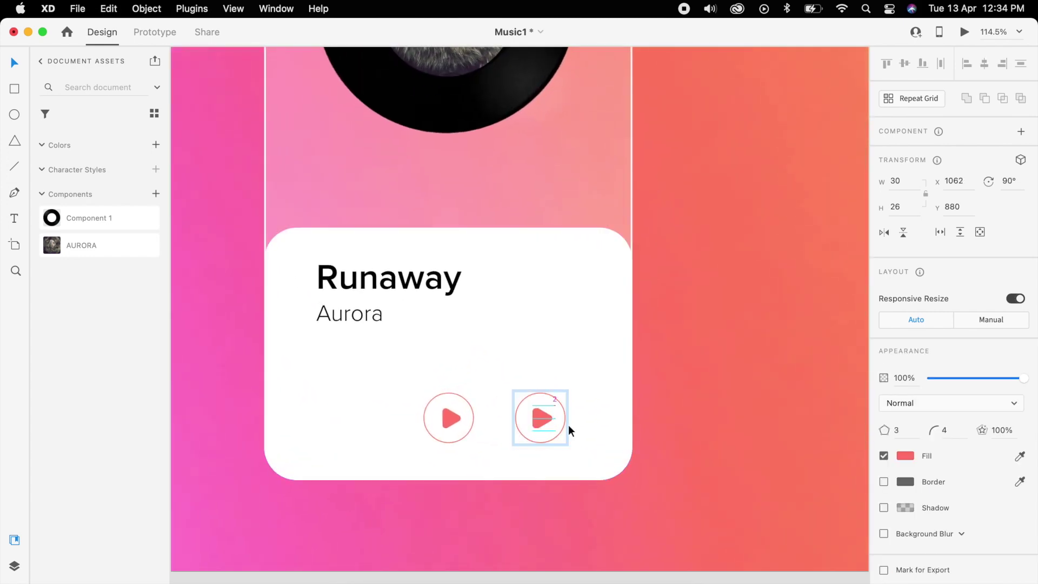
{"action": "key", "text": "Left"}
{"action": "key", "text": "3"}
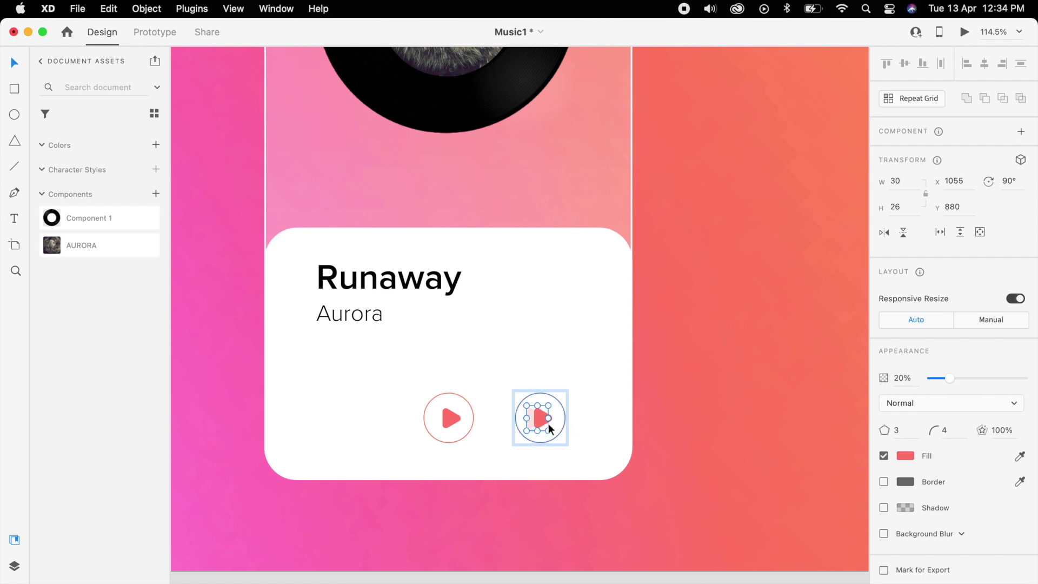
Select both triangles in the copied button and shift them together slightly right to balance them inside the circle
{"action": "key", "text": "Escape"}
{"action": "left_click", "coordinate": [548, 425]}
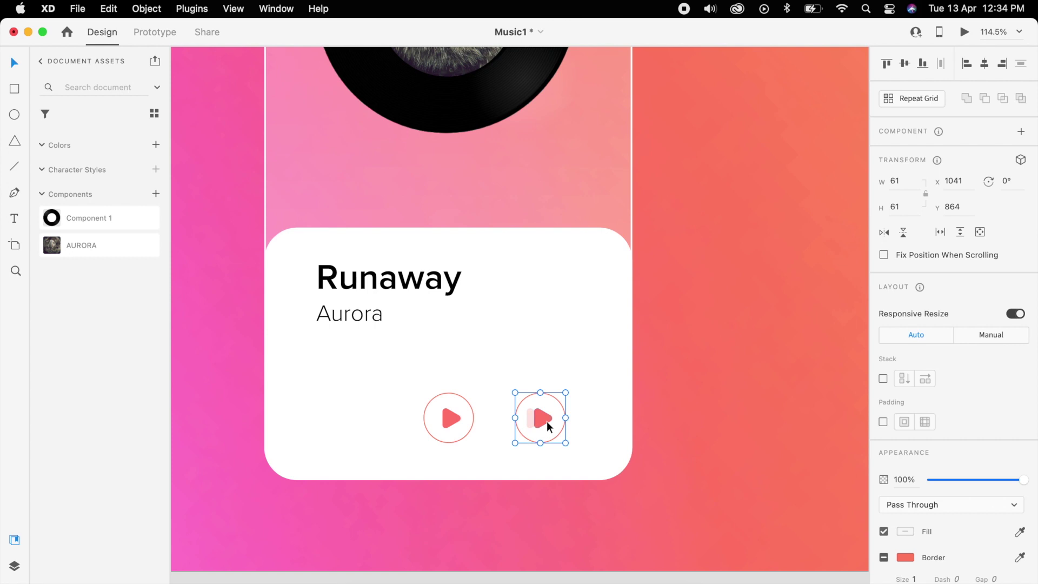
{"action": "double_click", "coordinate": [548, 426]}
{"action": "left_click_drag", "start_coordinate": [530, 417], "coordinate": [531, 414]}
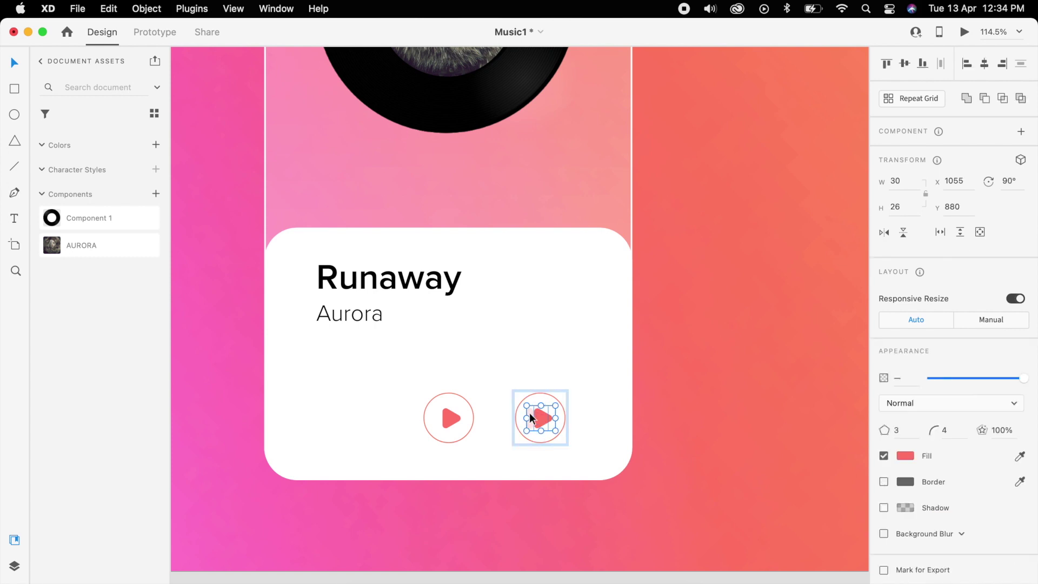
{"action": "left_click", "coordinate": [720, 471]}
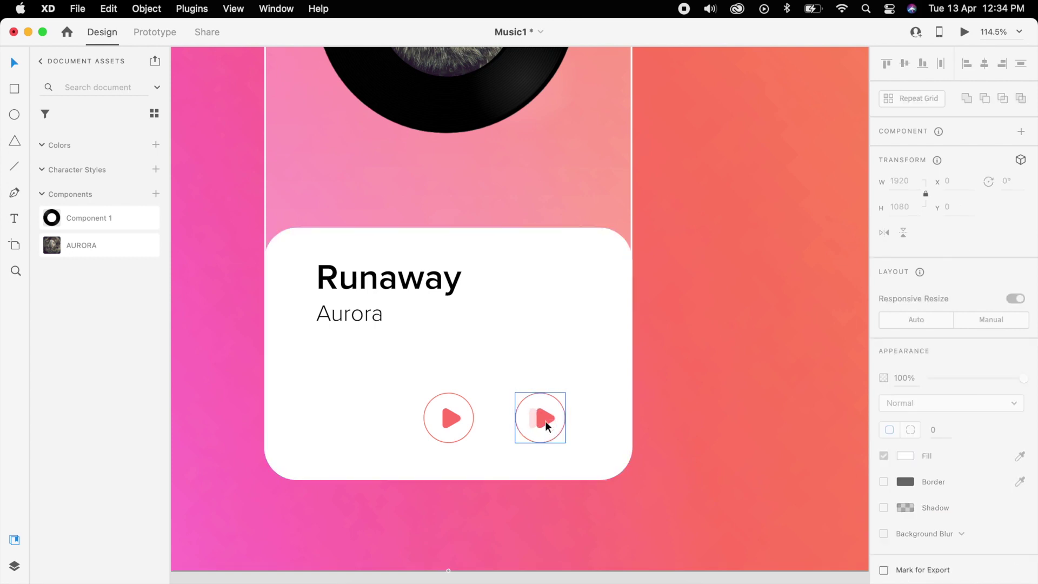
Duplicate the next button to the left of the play button at X 819, Y 864 and rotate it 180°
{"action": "left_click", "coordinate": [545, 420]}
{"action": "left_click_drag", "start_coordinate": [549, 423], "coordinate": [316, 455]}
Draw a horizontal Pen line about 337 wide below the artist name, starting at X 800, Y 811.1
{"action": "key", "text": "p"}
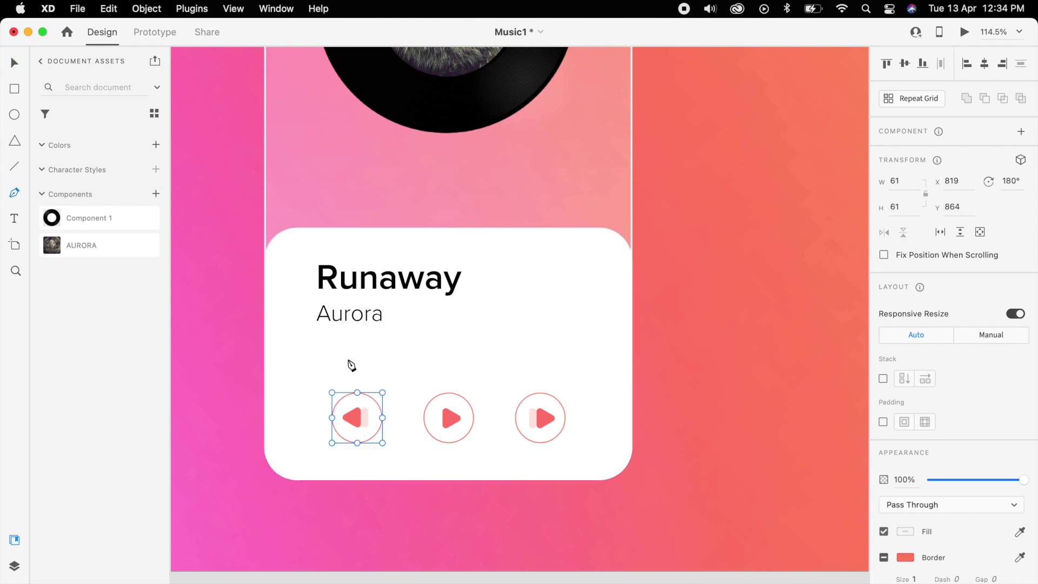
{"action": "left_click", "coordinate": [317, 349]}
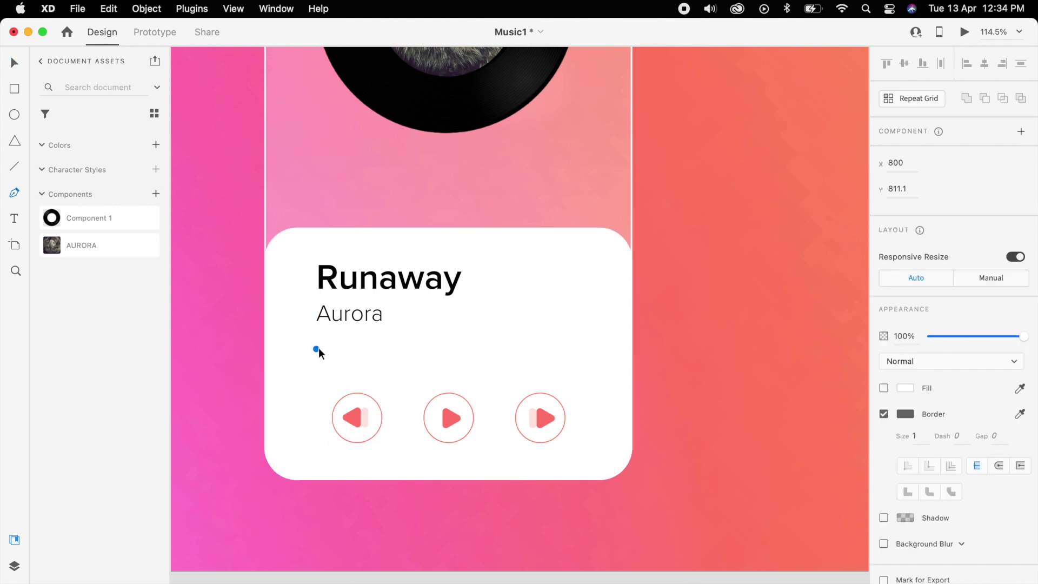
{"action": "left_click", "coordinate": [594, 357]}
{"action": "key", "text": "Escape"}
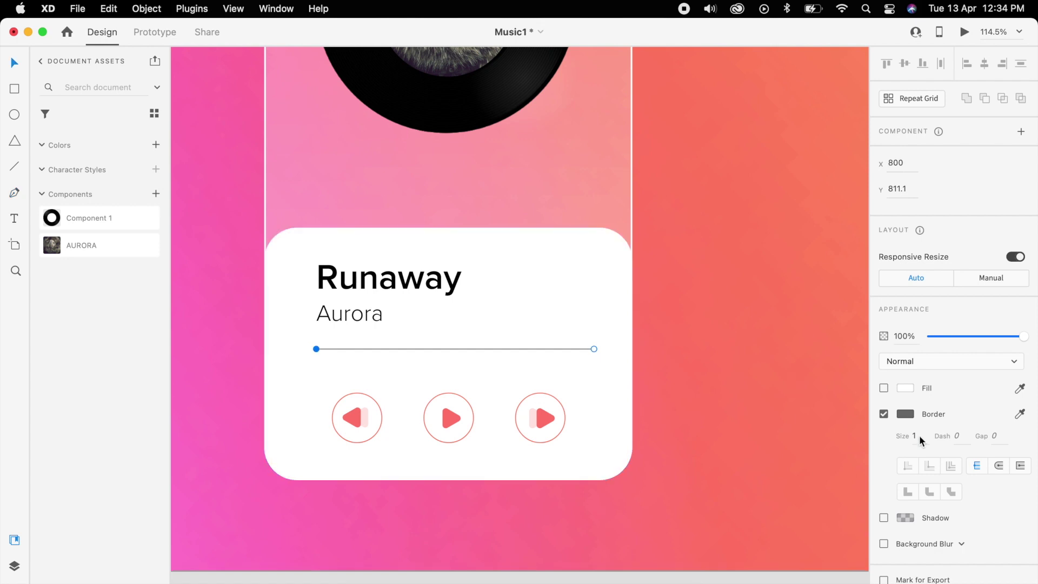
Give the line a border size of 3, a round cap and the border colour #E5E5E5
{"action": "key", "text": "Up"}
{"action": "key", "text": "Up"}
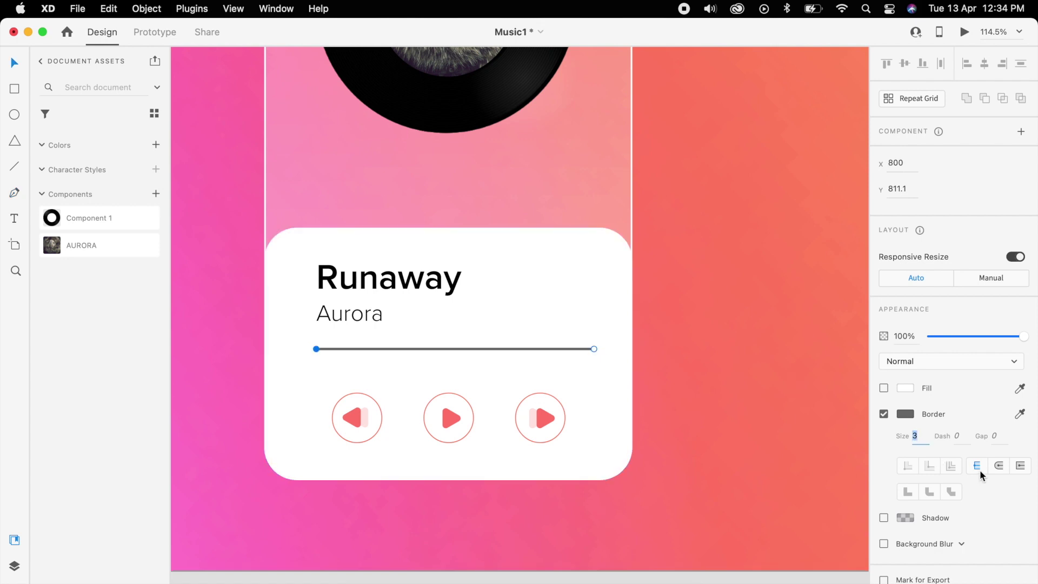
{"action": "left_click", "coordinate": [904, 413]}
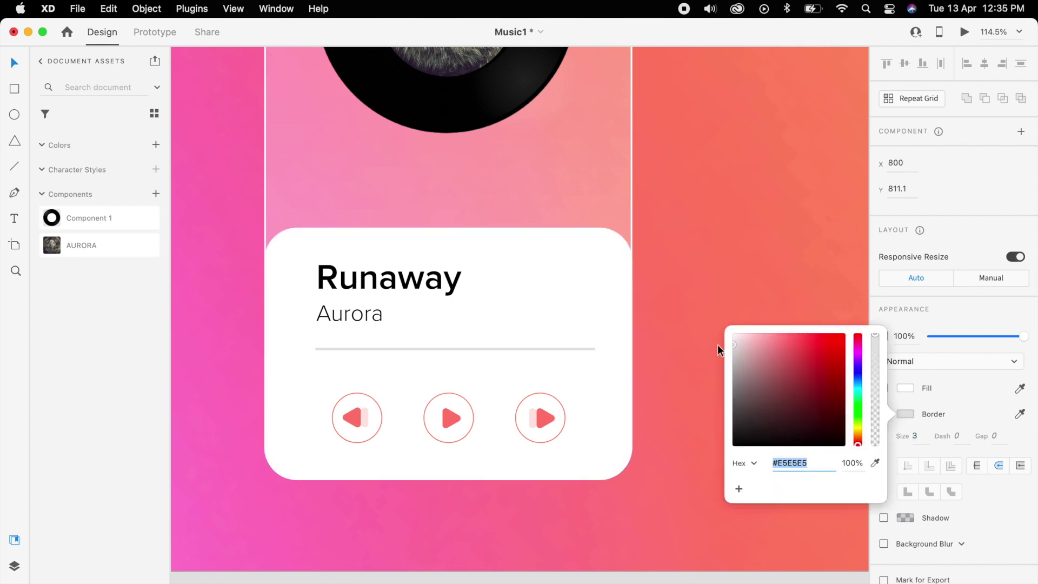
{"action": "left_click", "coordinate": [577, 351]}
Duplicate the grey line, shorten the copy to 88 wide and sample the buttons' red for its fill and border
{"action": "left_click", "coordinate": [575, 349]}
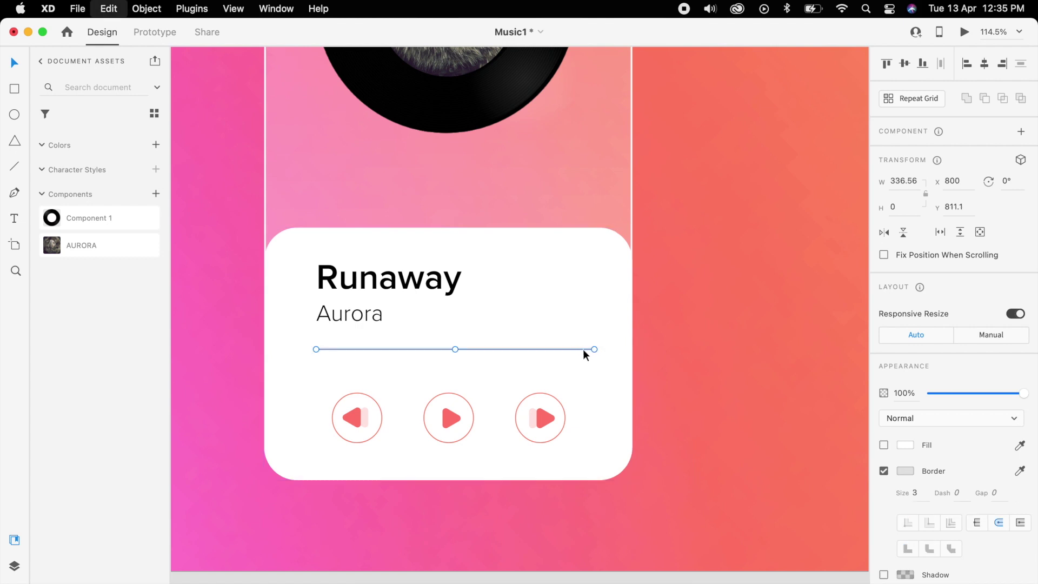
{"action": "left_click_drag", "start_coordinate": [594, 348], "coordinate": [390, 351]}
{"action": "left_click", "coordinate": [1020, 445]}
{"action": "left_click", "coordinate": [549, 421]}
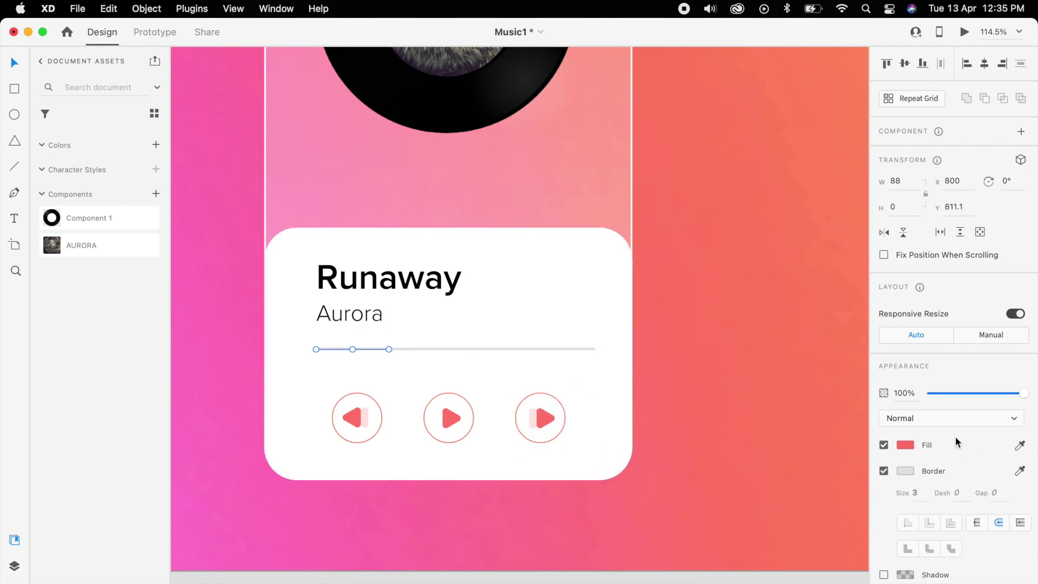
{"action": "left_click", "coordinate": [1019, 472]}
{"action": "left_click", "coordinate": [905, 445]}
Add the time label "01:21" at text size 15 and align it beneath the start of the progress line
{"action": "key", "text": "t"}
{"action": "left_click", "coordinate": [344, 363]}
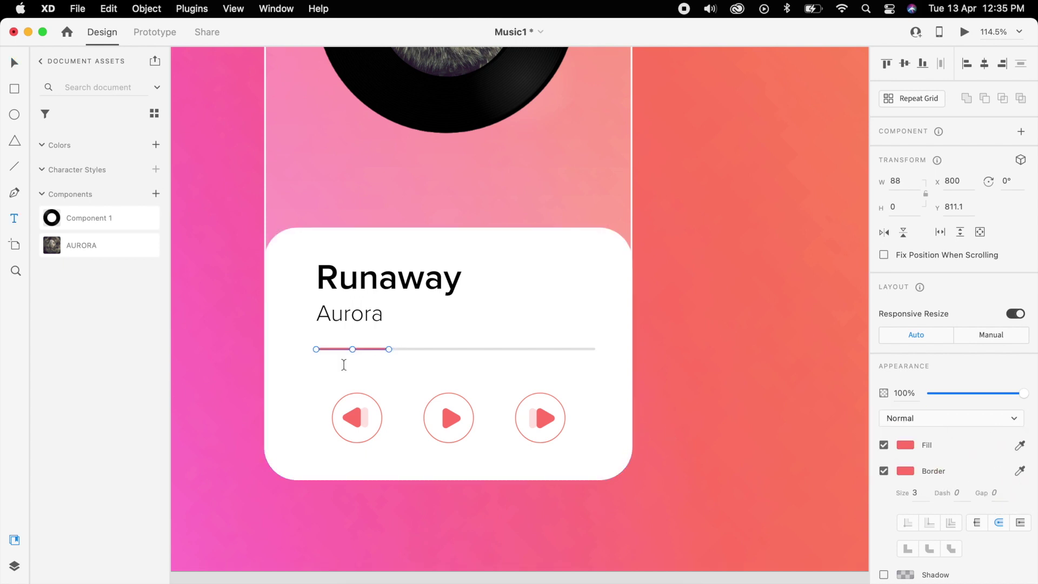
{"action": "type", "text": "01:21"}
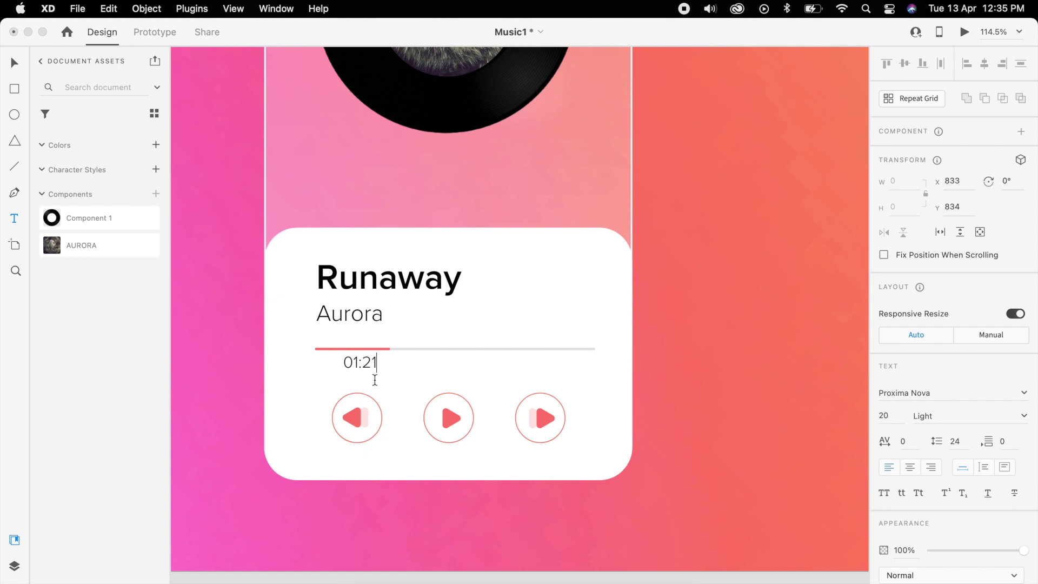
{"action": "key", "text": "Escape"}
{"action": "left_click", "coordinate": [885, 416]}
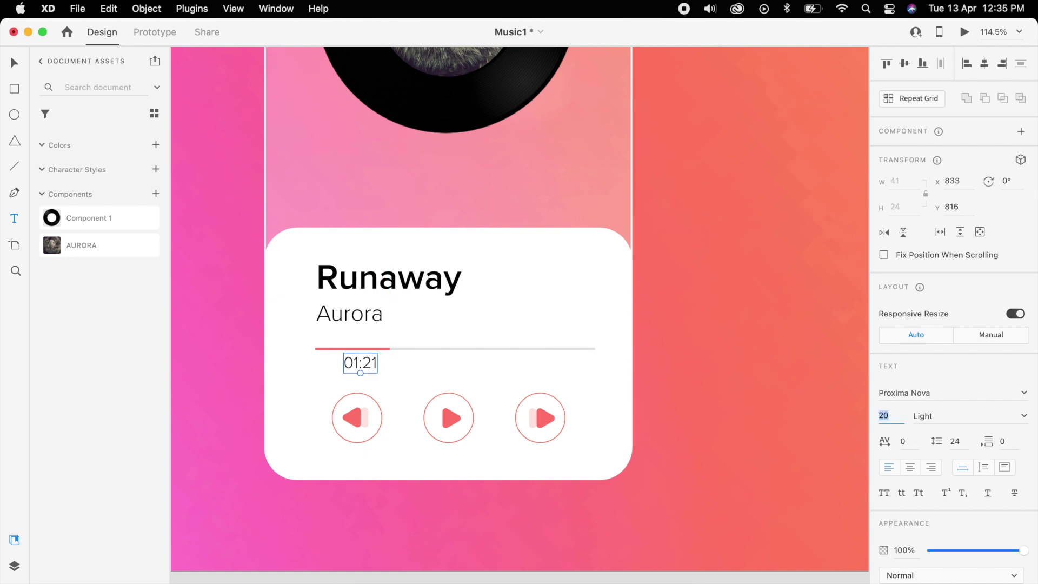
{"action": "type", "text": "15"}
{"action": "key", "text": "Return"}
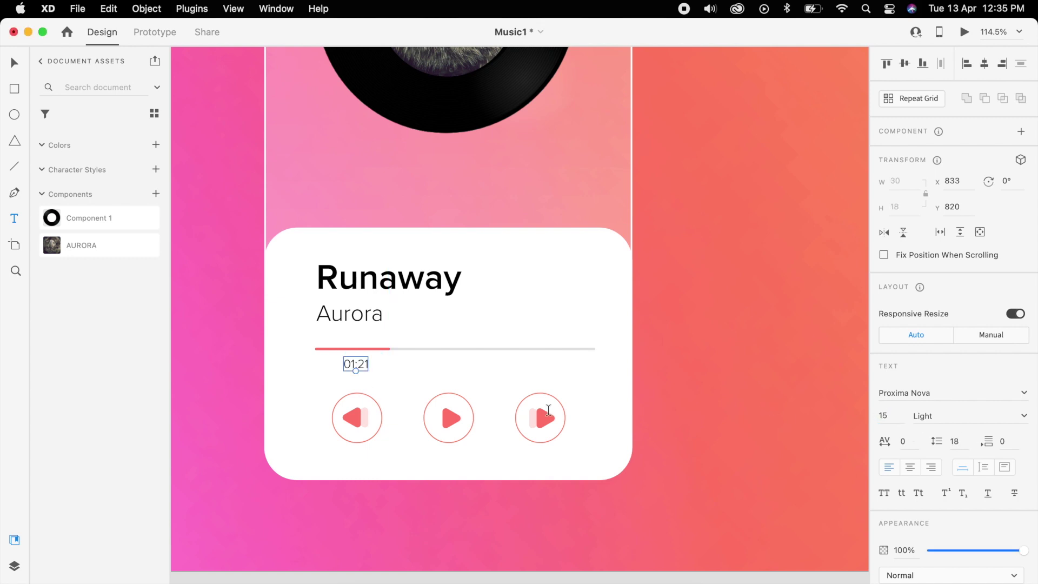
{"action": "key", "text": "Escape"}
{"action": "key", "text": "v"}
{"action": "left_click_drag", "start_coordinate": [349, 366], "coordinate": [333, 373]}
Duplicate the time label beneath the progress line's right end and change the copy to 05:12
{"action": "left_click_drag", "start_coordinate": [336, 373], "coordinate": [586, 367]}
{"action": "double_click", "coordinate": [584, 366]}
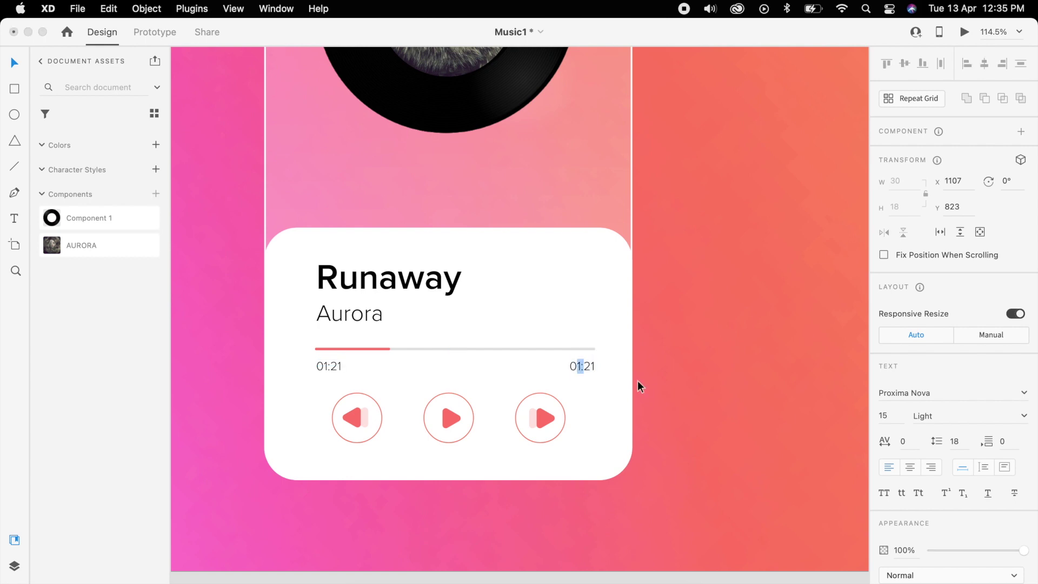
{"action": "left_click_drag", "start_coordinate": [577, 367], "coordinate": [620, 373]}
{"action": "type", "text": "5:12"}
{"action": "key", "text": "Escape"}
In Prototype mode, link the play button on the first Music artboard to the Music – 1 artboard
{"action": "key", "text": "super+0"}
{"action": "key", "text": "super+minus"}
{"action": "scroll", "coordinate": [630, 411], "scroll_direction": "left", "scroll_amount": 6}
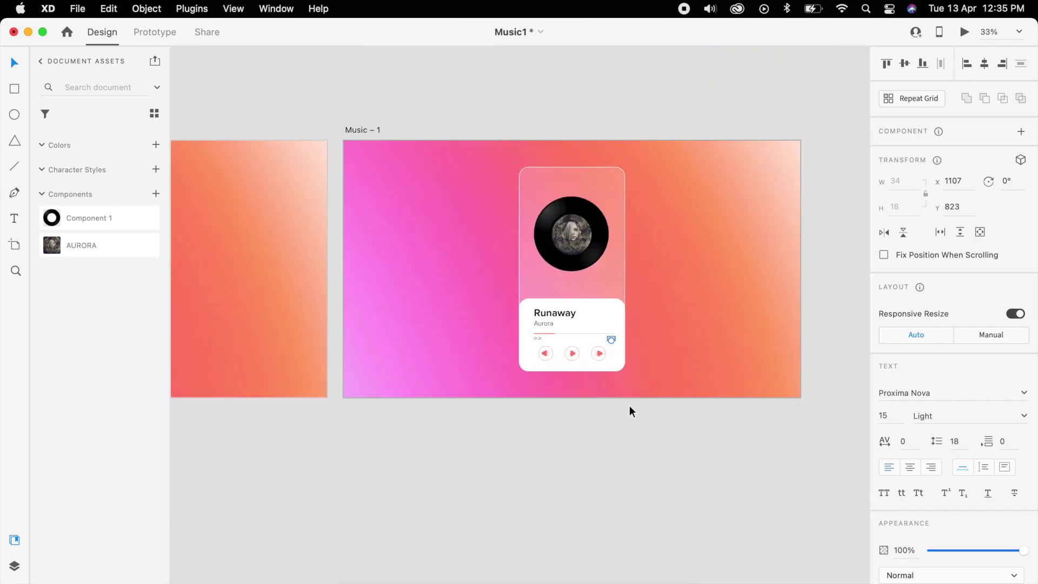
{"action": "left_click", "coordinate": [627, 451]}
{"action": "double_click", "coordinate": [194, 353]}
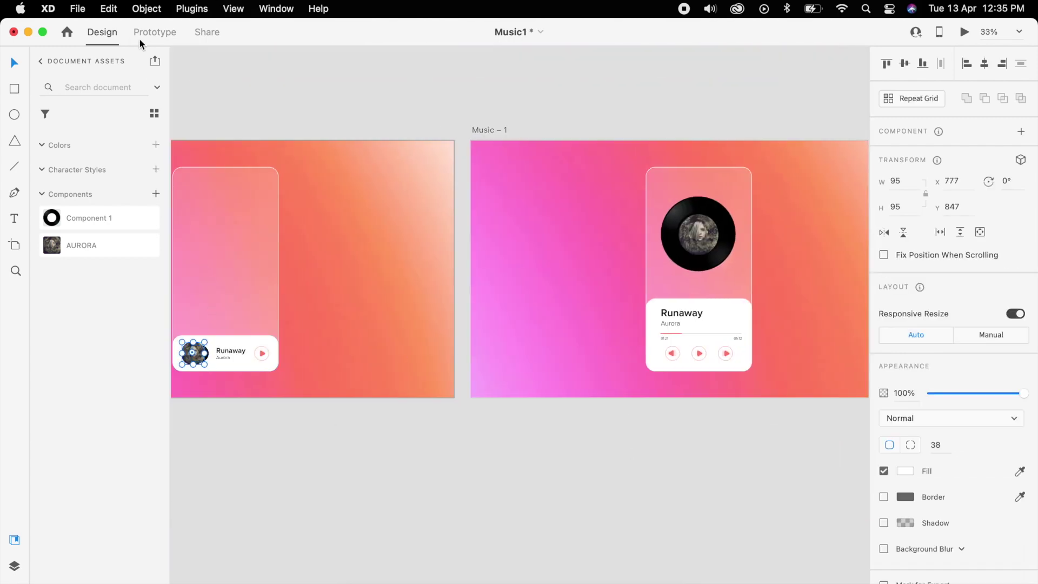
{"action": "left_click", "coordinate": [262, 353]}
{"action": "left_click", "coordinate": [151, 36]}
{"action": "left_click_drag", "start_coordinate": [269, 353], "coordinate": [621, 234]}
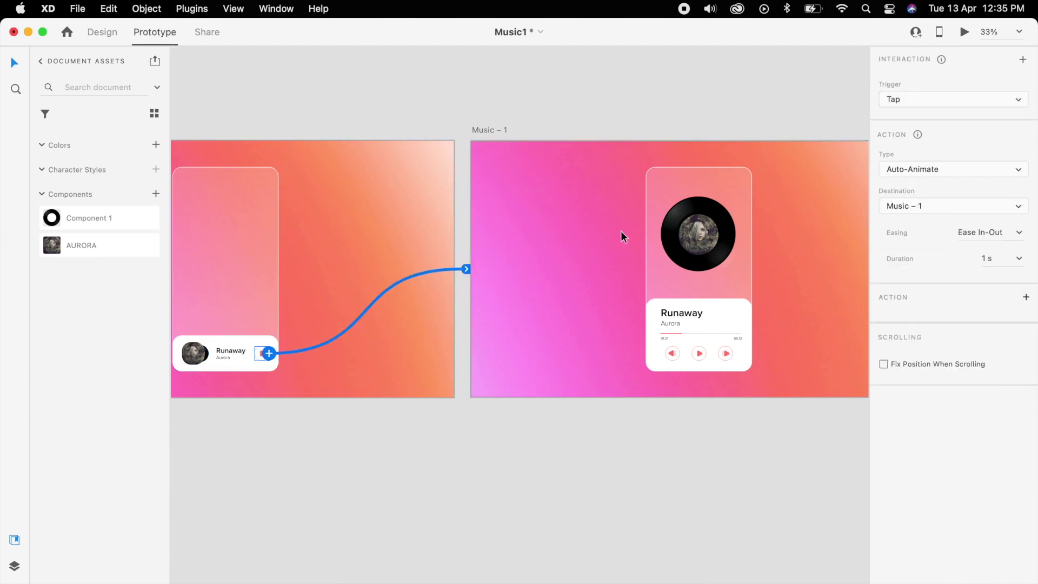
Configure the play button's interaction with a Tap trigger, Auto-Animate, Ease In-Out easing and a 1.3 s duration
{"action": "left_click", "coordinate": [993, 98]}
{"action": "left_click", "coordinate": [910, 102]}
{"action": "left_click", "coordinate": [938, 169]}
{"action": "left_click", "coordinate": [928, 172]}
{"action": "left_click", "coordinate": [1019, 232]}
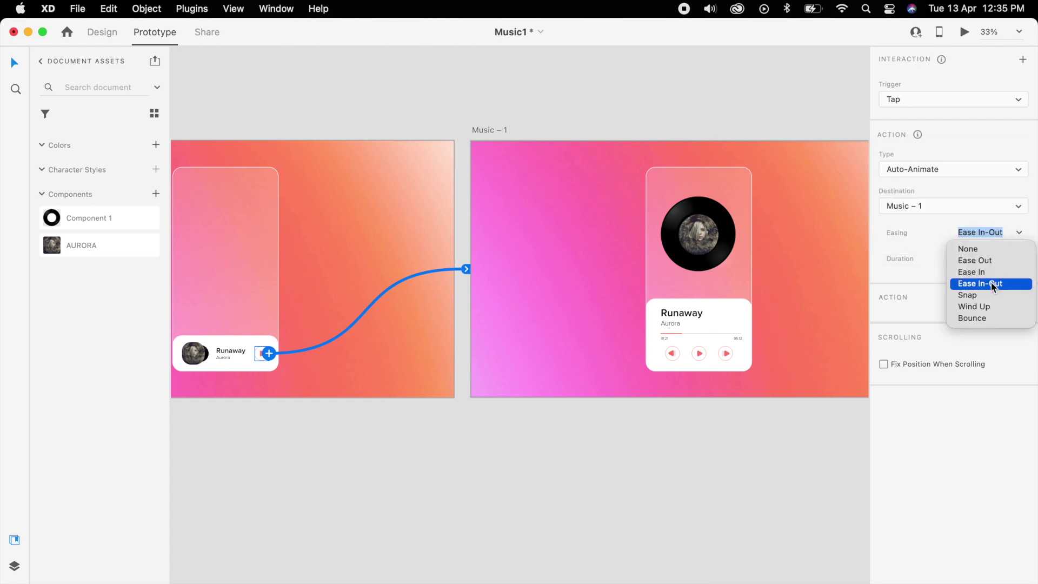
{"action": "left_click", "coordinate": [987, 290]}
{"action": "left_click", "coordinate": [991, 259]}
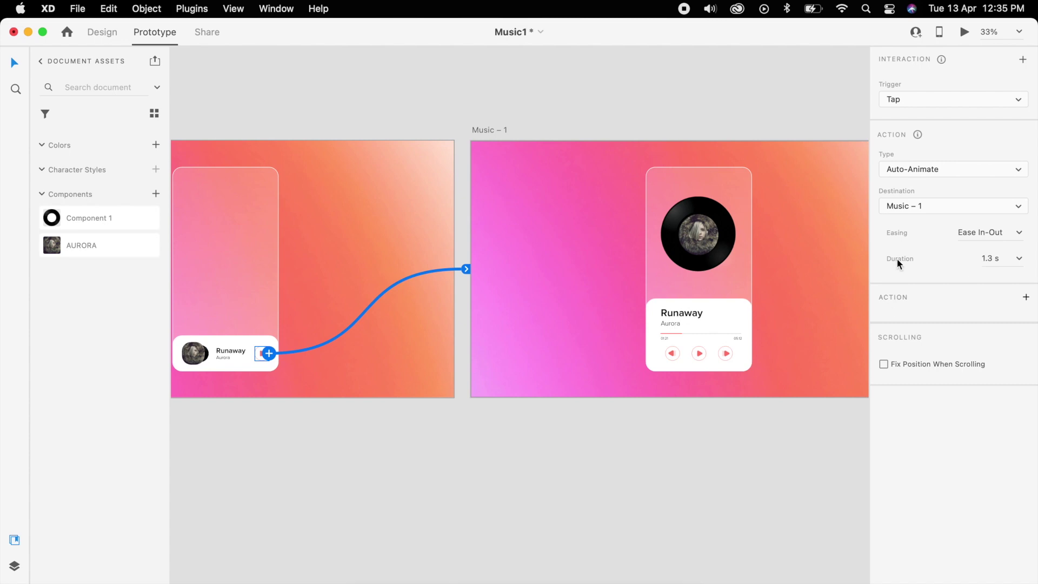
Link the vinyl record on the Music – 1 artboard back to the first Music artboard
{"action": "left_click", "coordinate": [697, 246]}
{"action": "left_click_drag", "start_coordinate": [737, 235], "coordinate": [387, 250]}
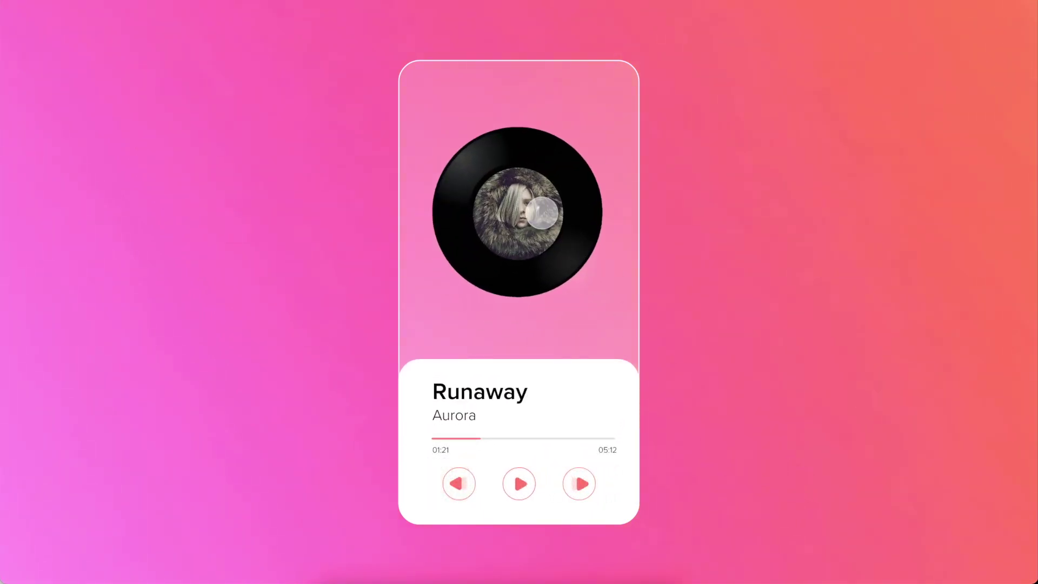
Test the prototype preview by activating the vinyl record and the compact card's play button
{"action": "left_click", "coordinate": [542, 212]}
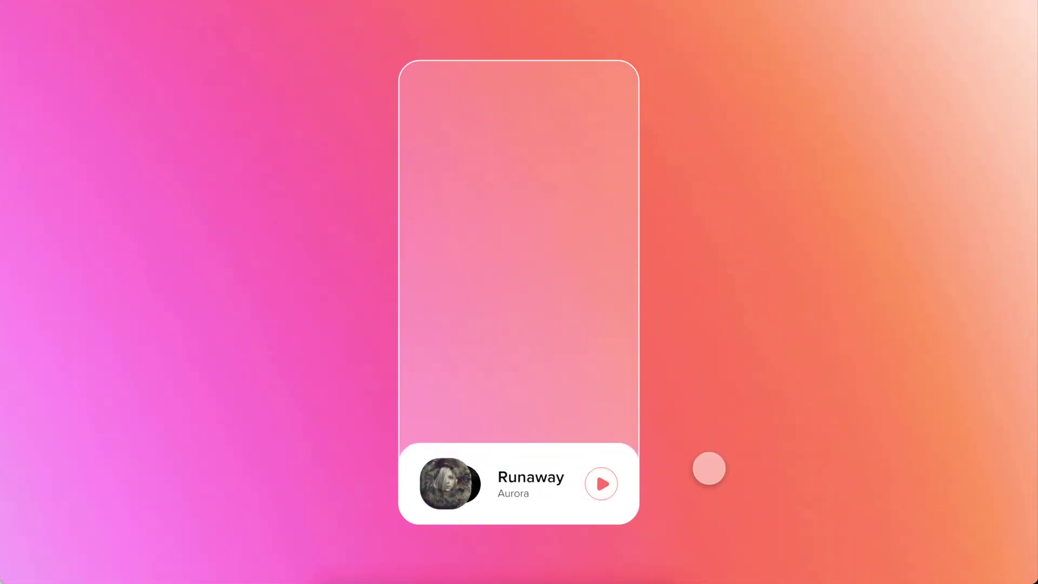
{"action": "left_click", "coordinate": [601, 484]}
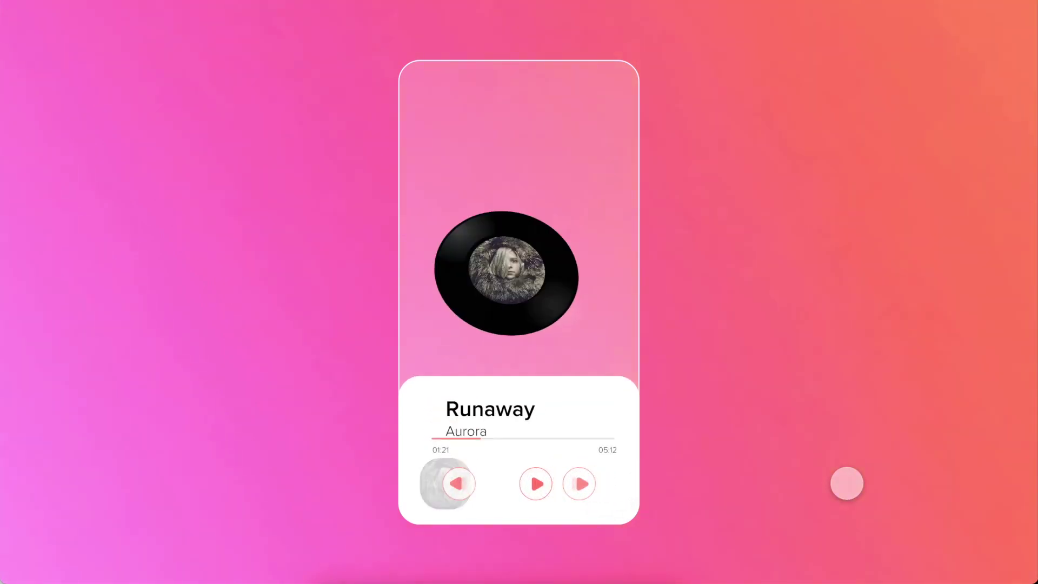